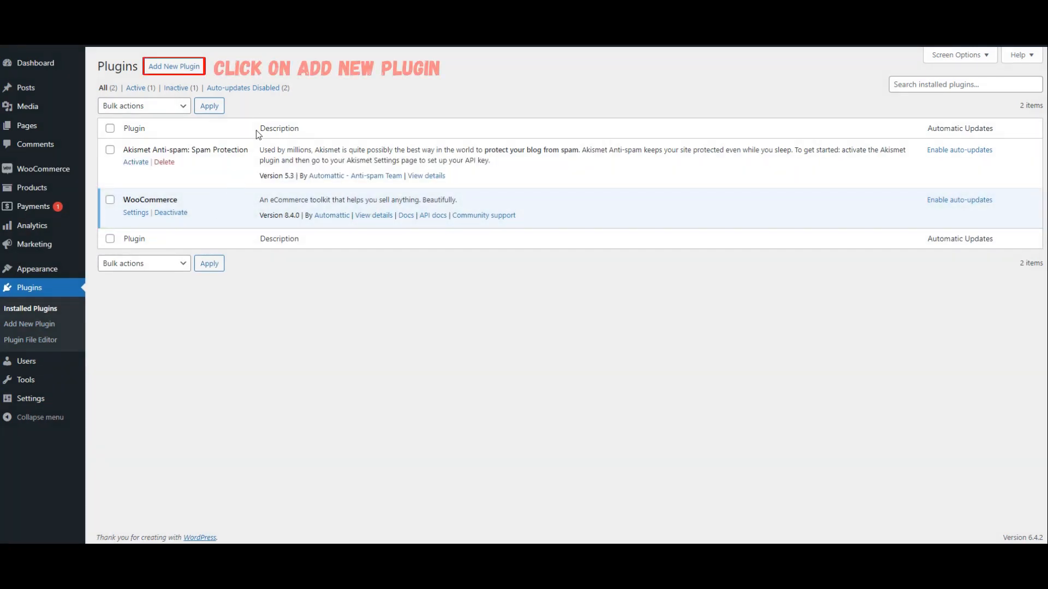
Step: Search the plugin directory for "asanaplugins" and activate the Badge and Product Label for WooCommerce plugin
click(185, 68)
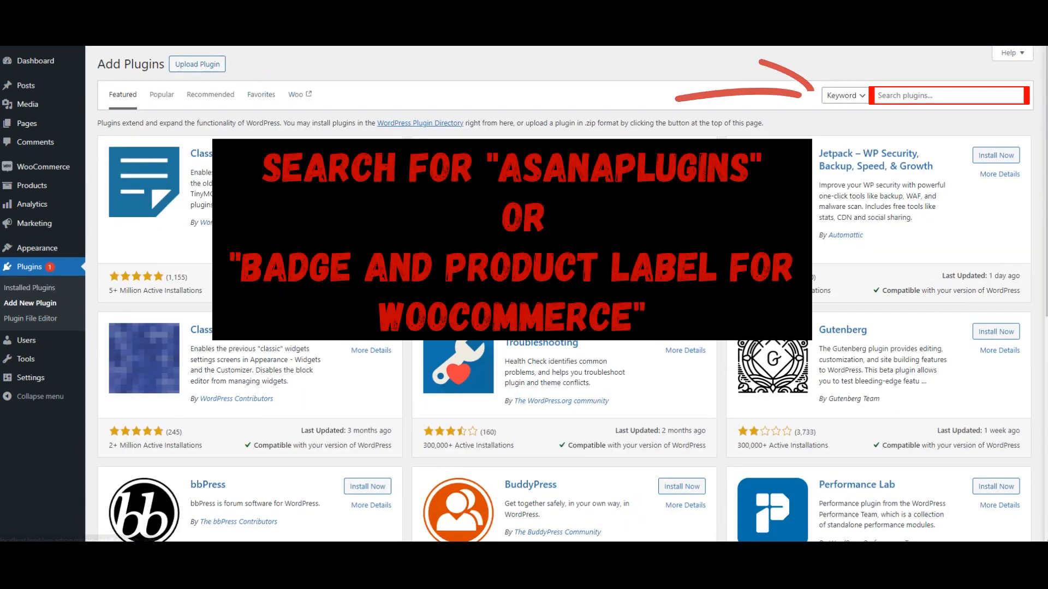
text(asanaplugins)
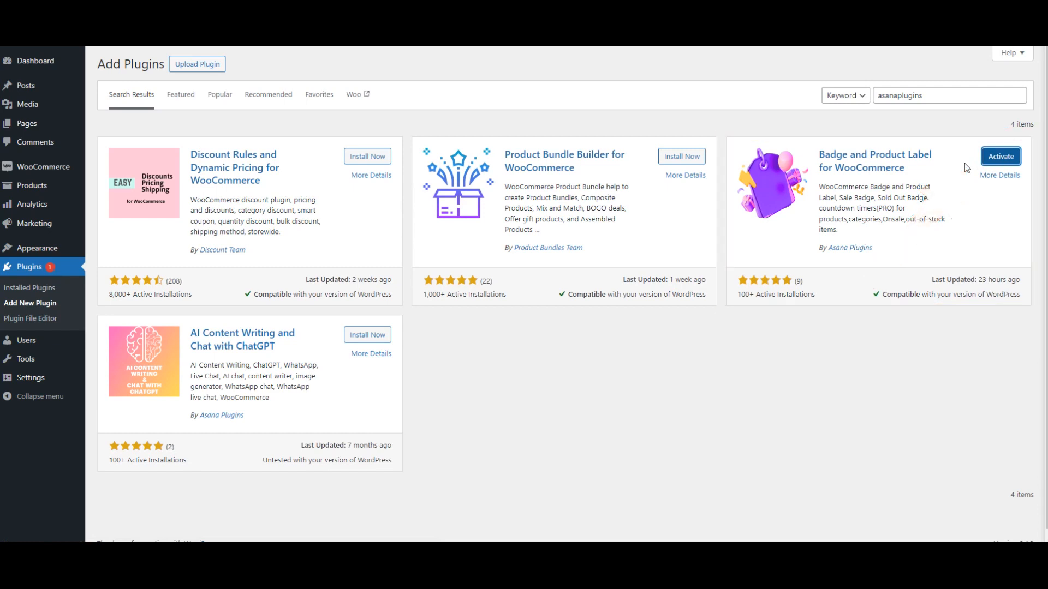
click(1001, 156)
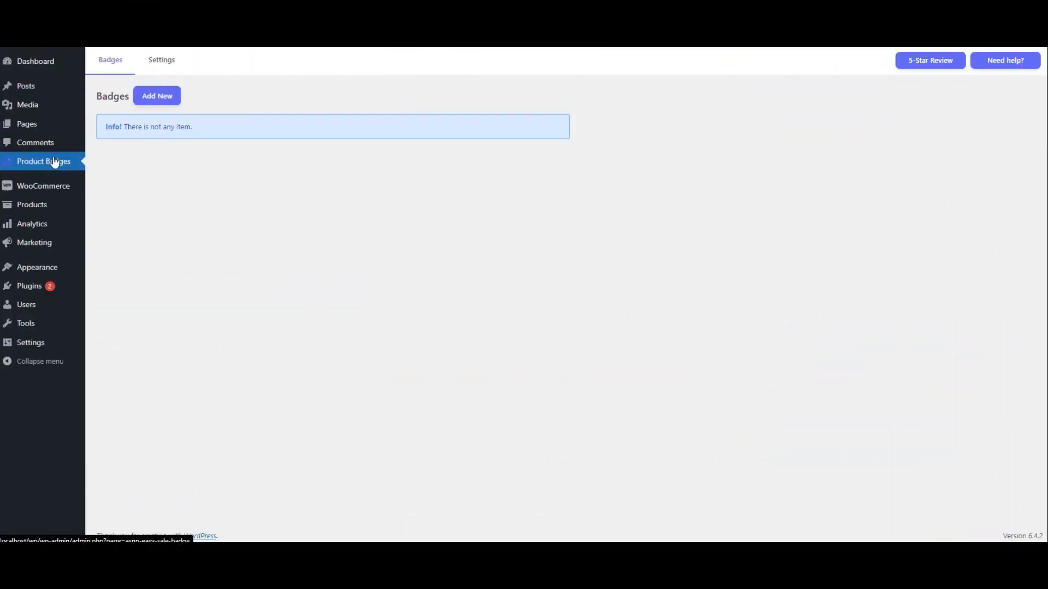
Step: Add a new product badge named Badge-1 and give it the ribbon label style with the notched right end
click(157, 99)
click(185, 136)
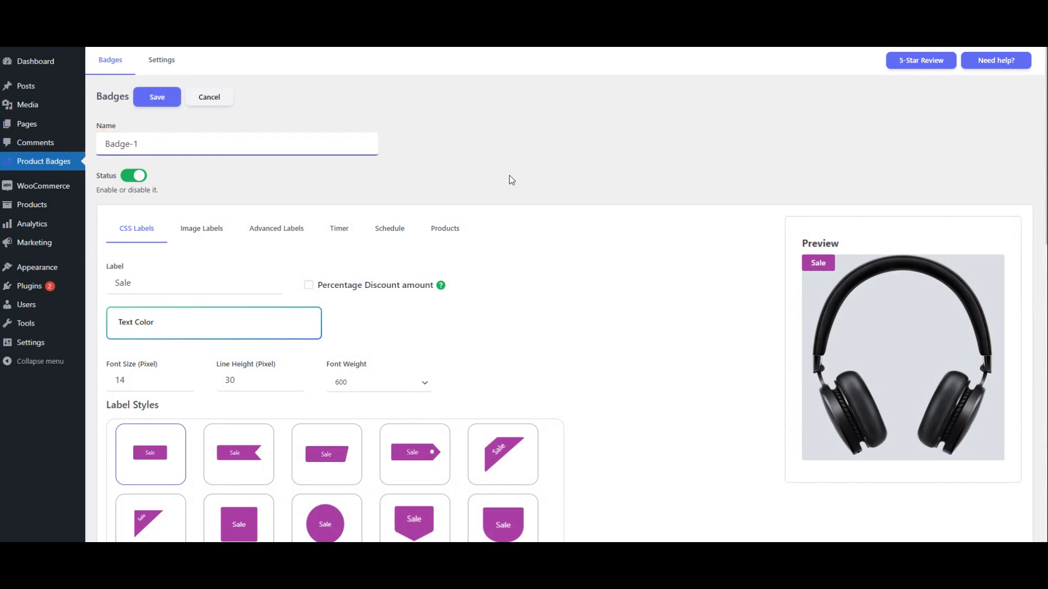
scroll(512, 180, down, 4)
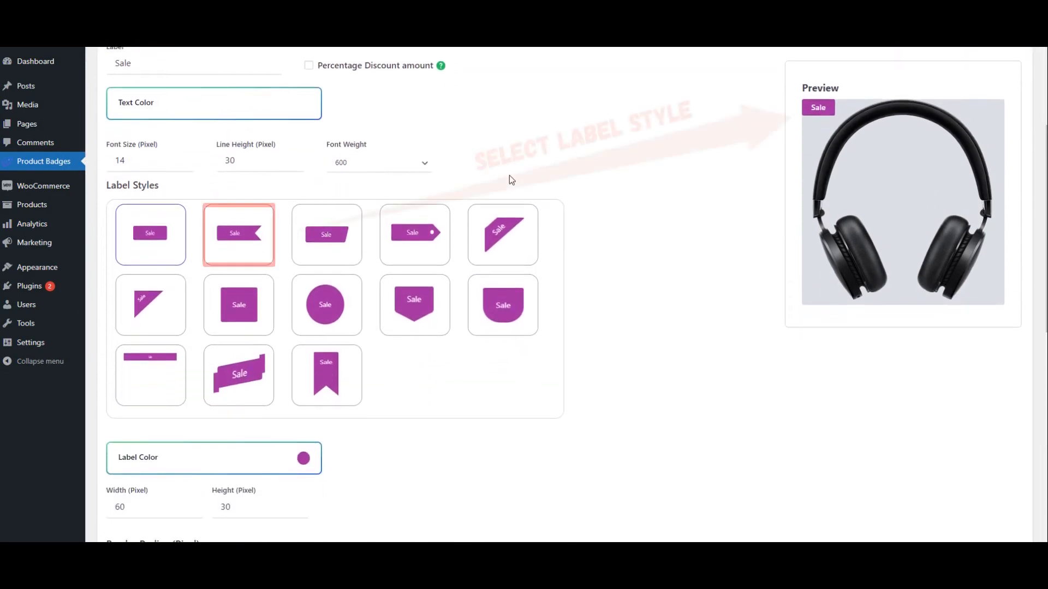
click(242, 235)
Step: Change the label color of Badge-1 to the teal green preset swatch
scroll(682, 283, down, 4)
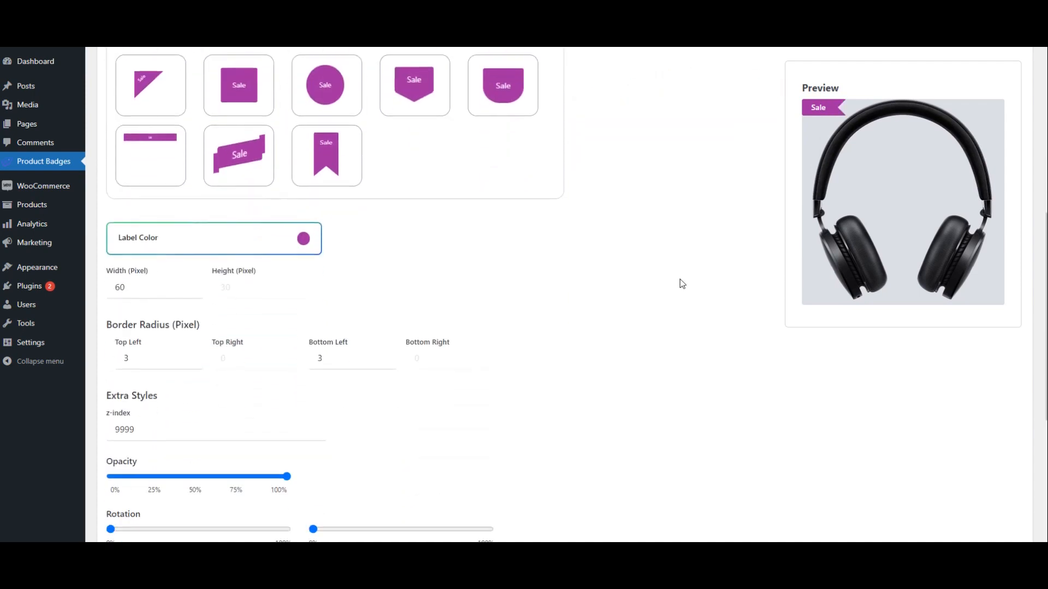
scroll(682, 283, down, 1)
click(251, 188)
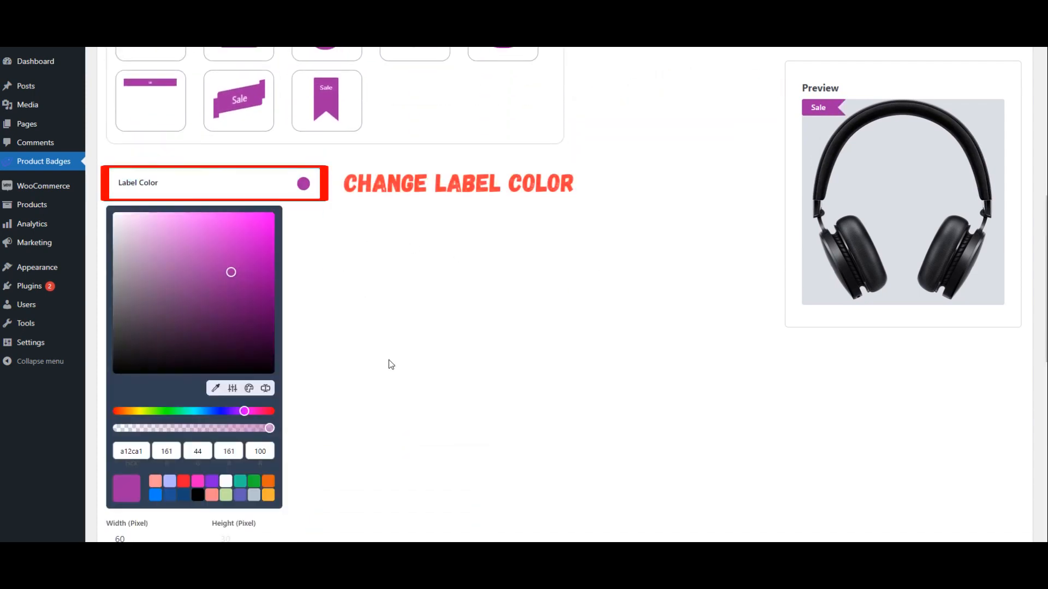
click(241, 480)
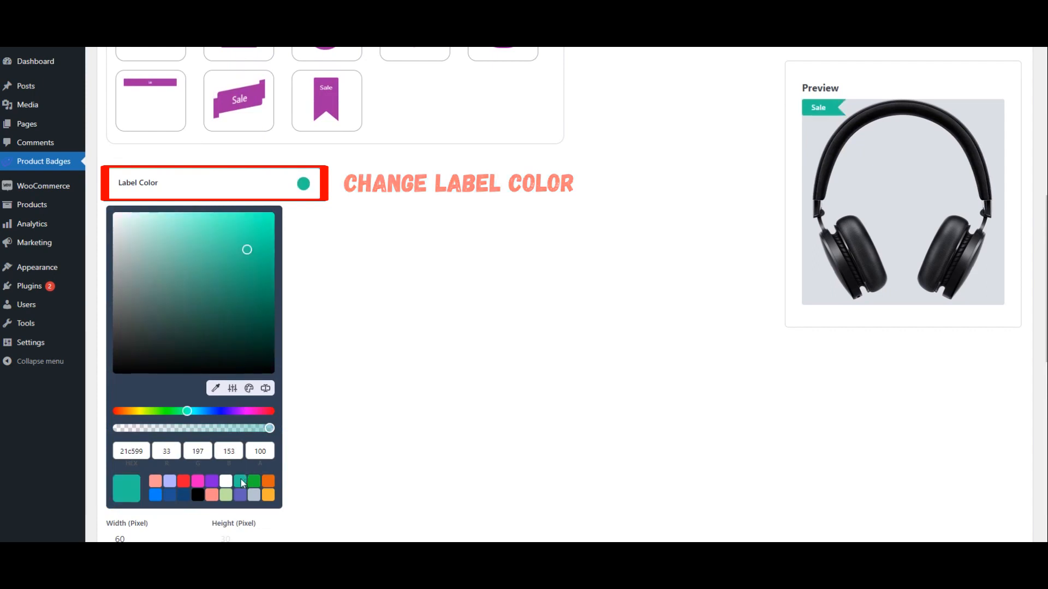
click(517, 301)
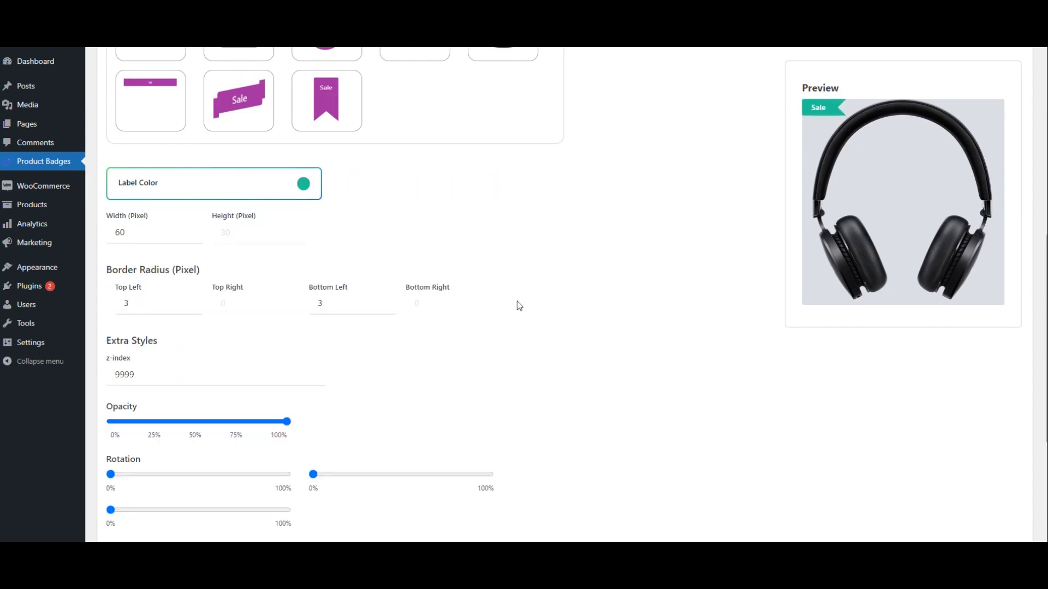
Step: Review the remaining style and label position settings of Badge-1, then save the badge
scroll(517, 301, down, 4)
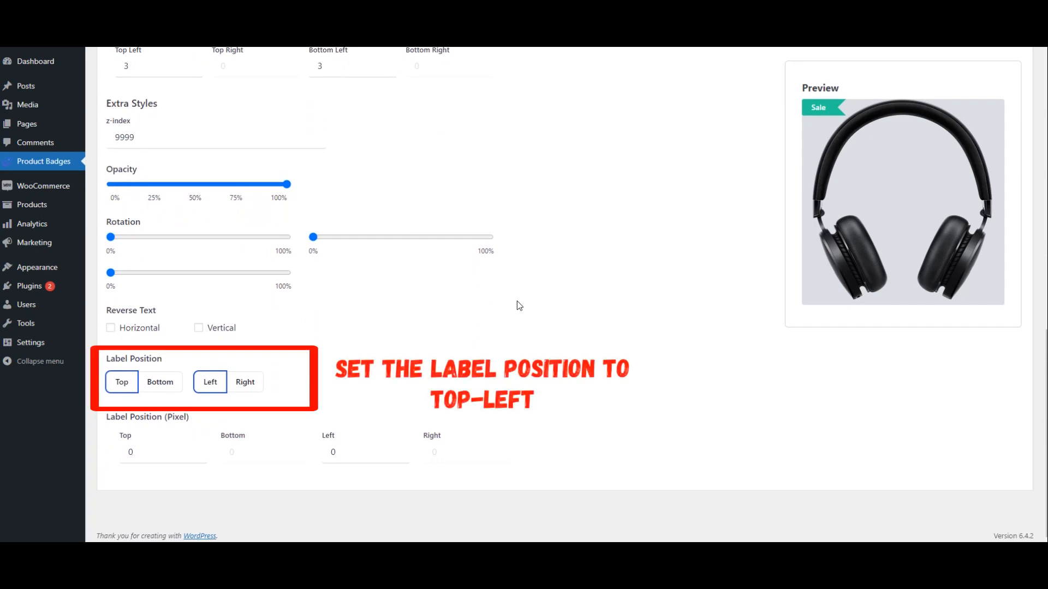
scroll(517, 301, up, 2)
scroll(519, 306, up, 10)
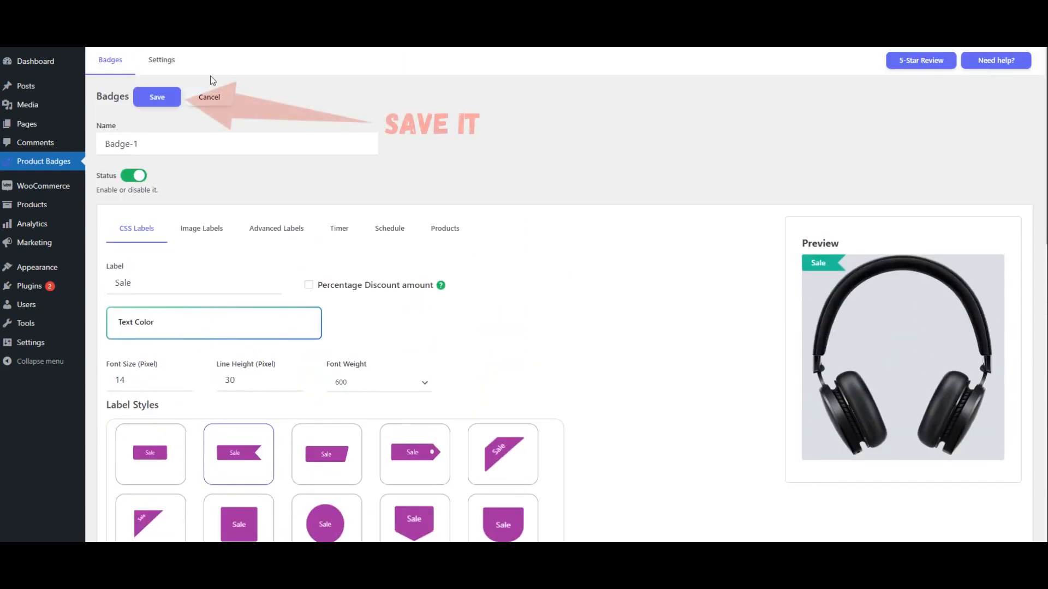
click(156, 98)
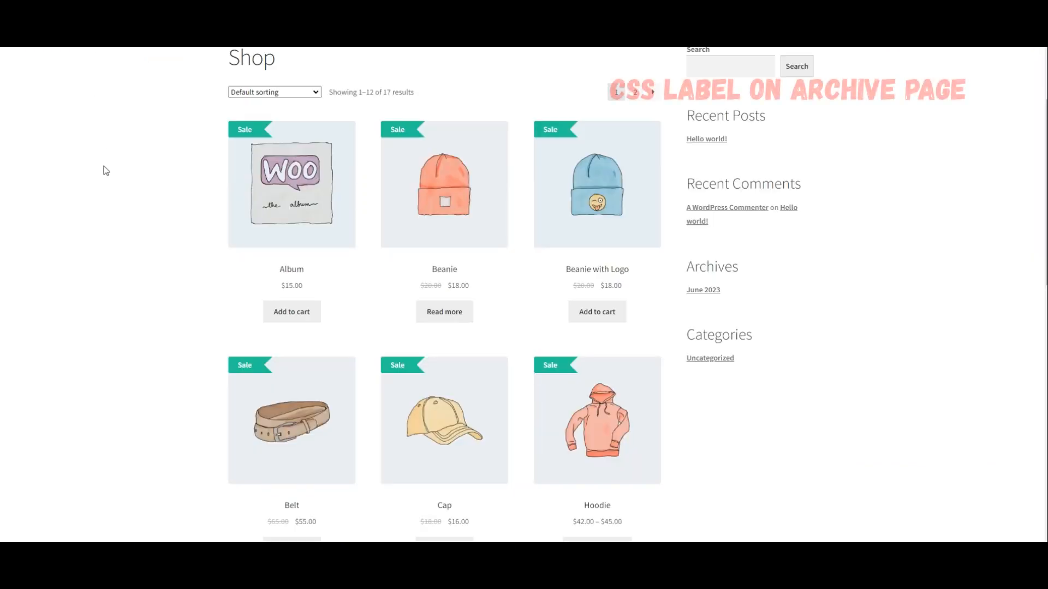
Step: Examine the Sale badge on the shop archive page and on the Polo product page with its related products
scroll(479, 246, down, 7)
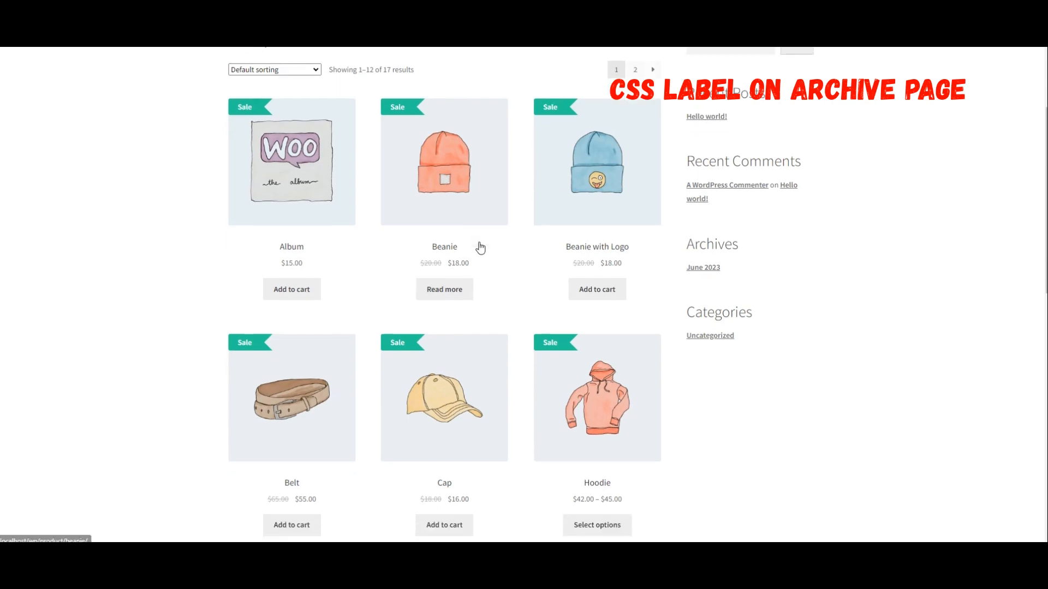
scroll(479, 246, down, 3)
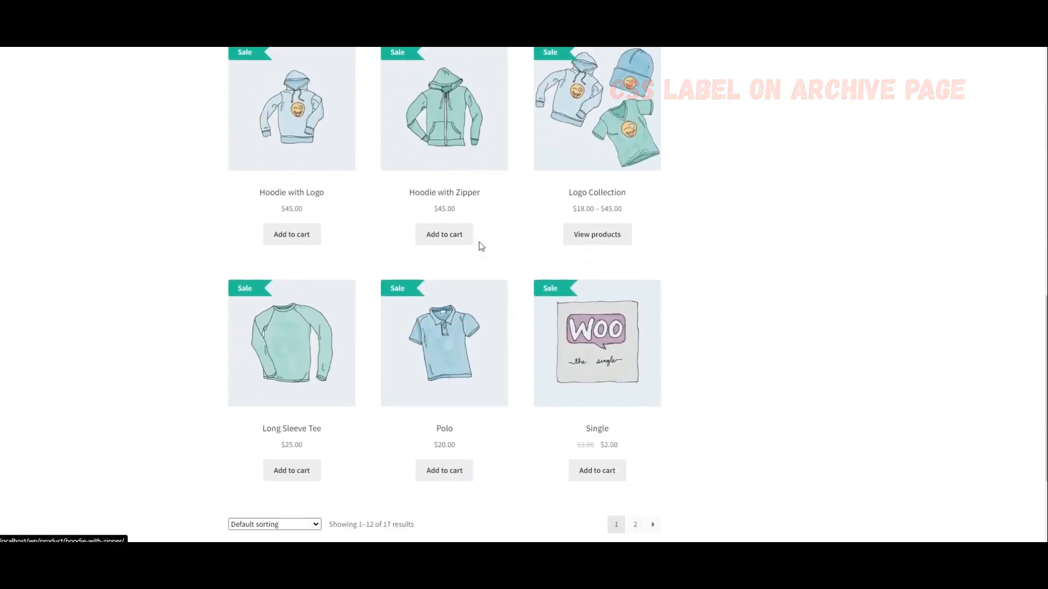
click(453, 339)
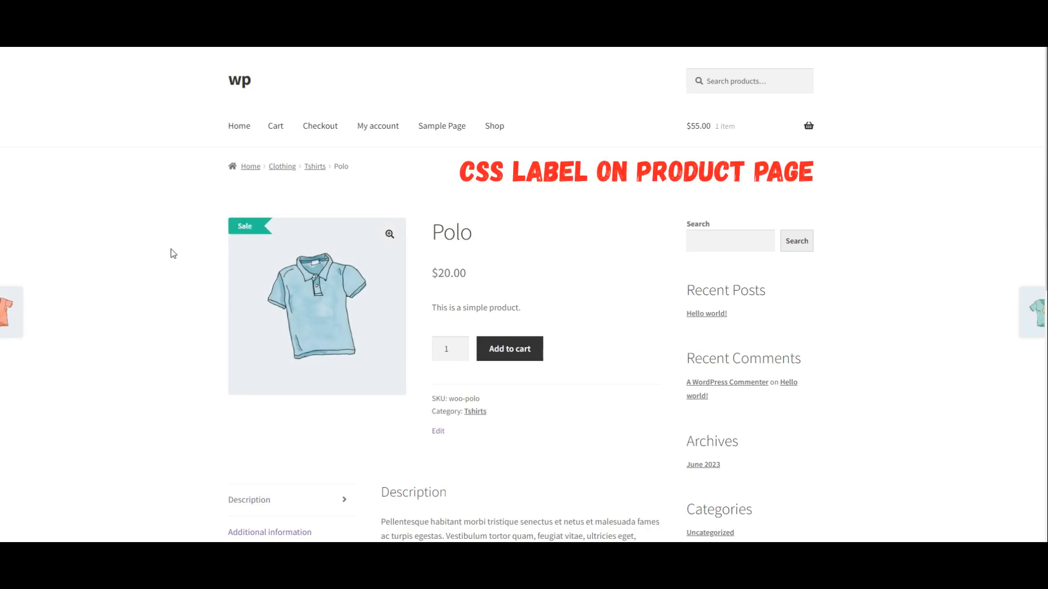
scroll(187, 246, down, 6)
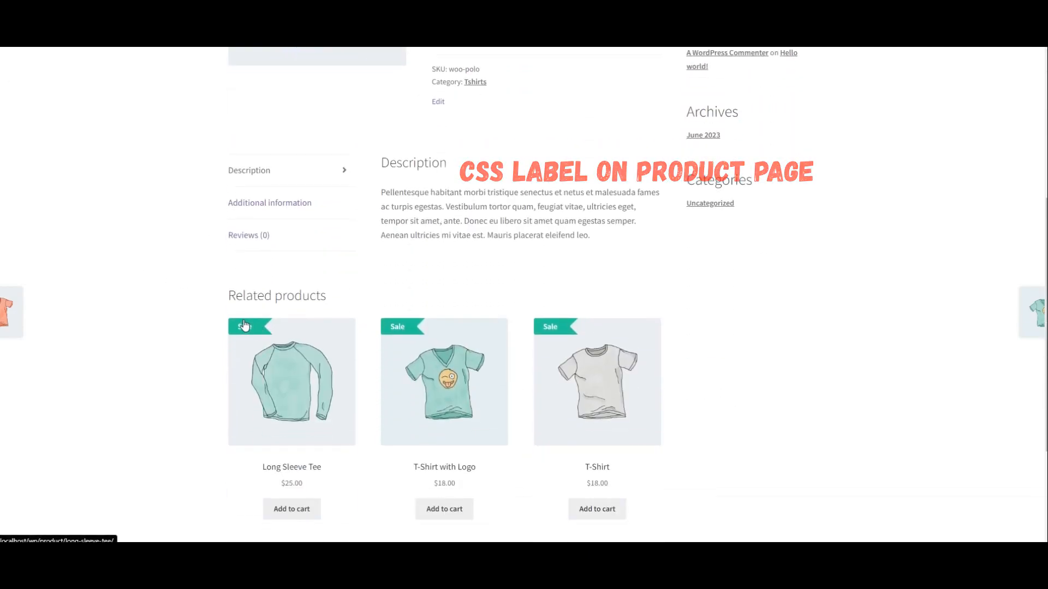
scroll(414, 256, up, 4)
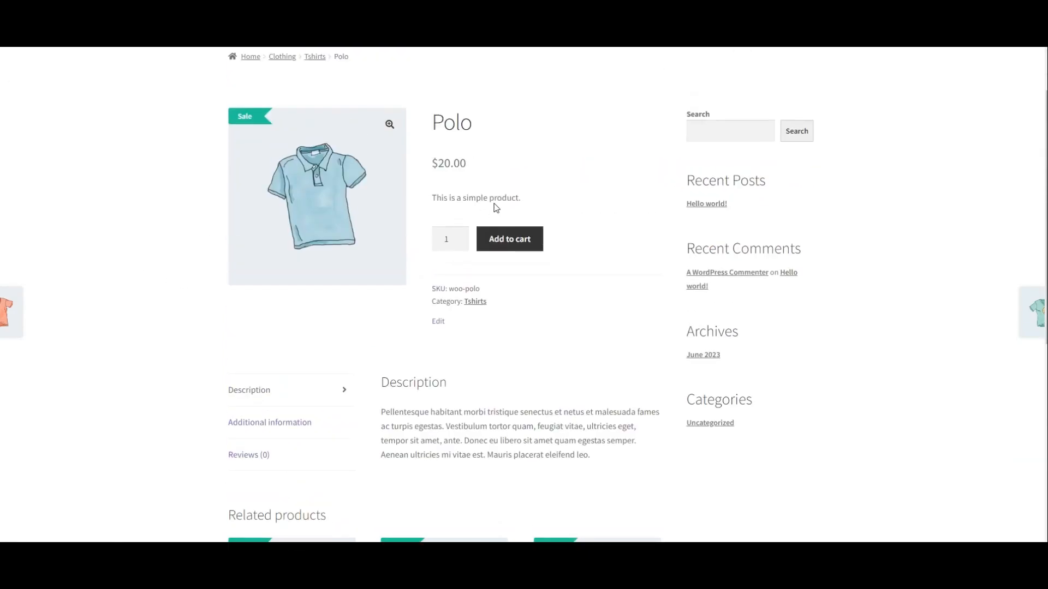
scroll(491, 207, up, 2)
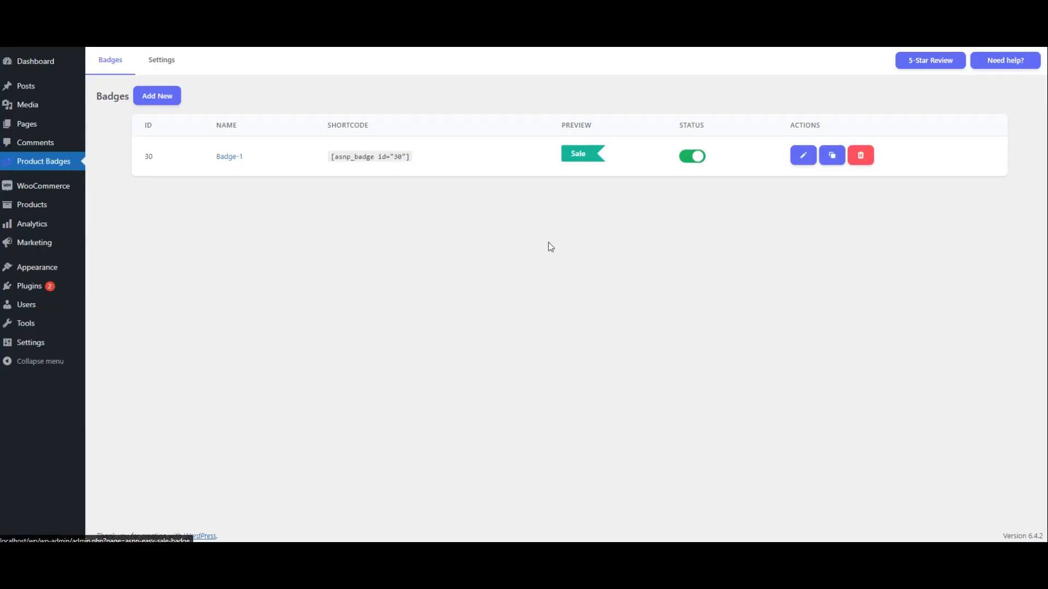
Step: Disable Badge-1 in the badge list and add a new badge named Badge-2
click(693, 158)
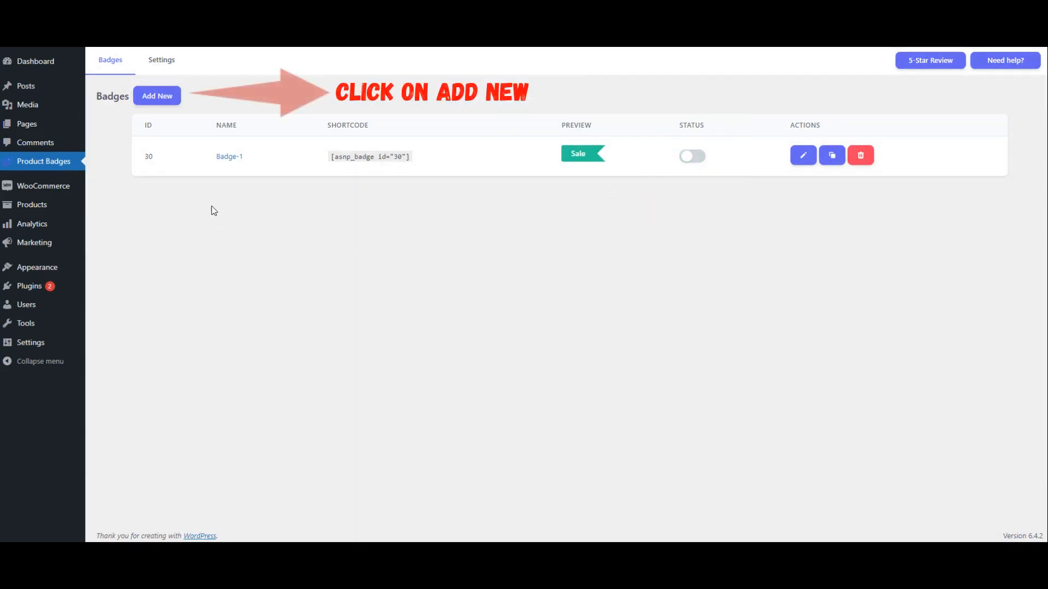
click(163, 105)
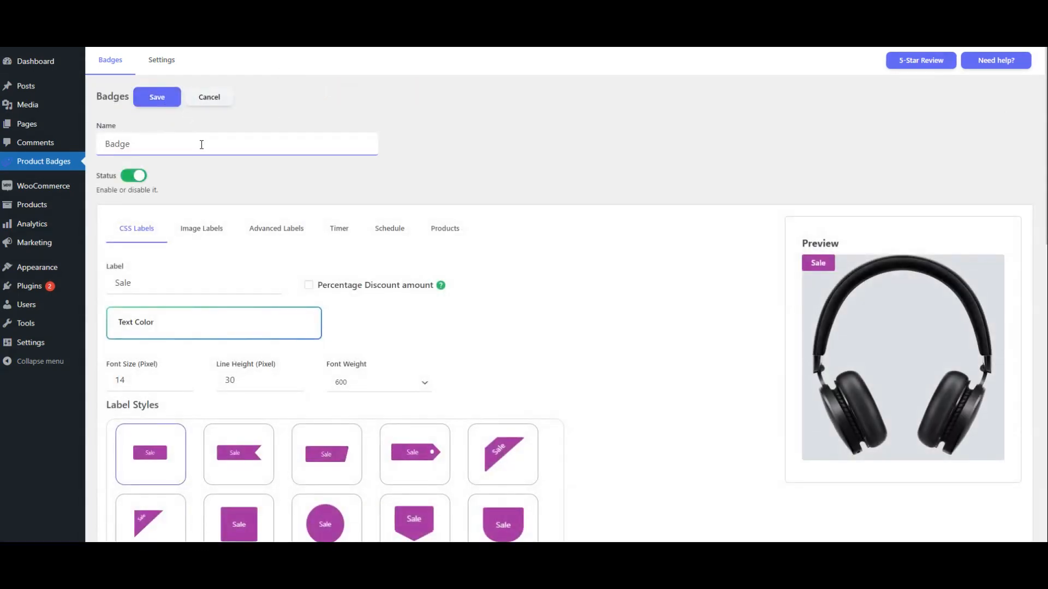
text(-2)
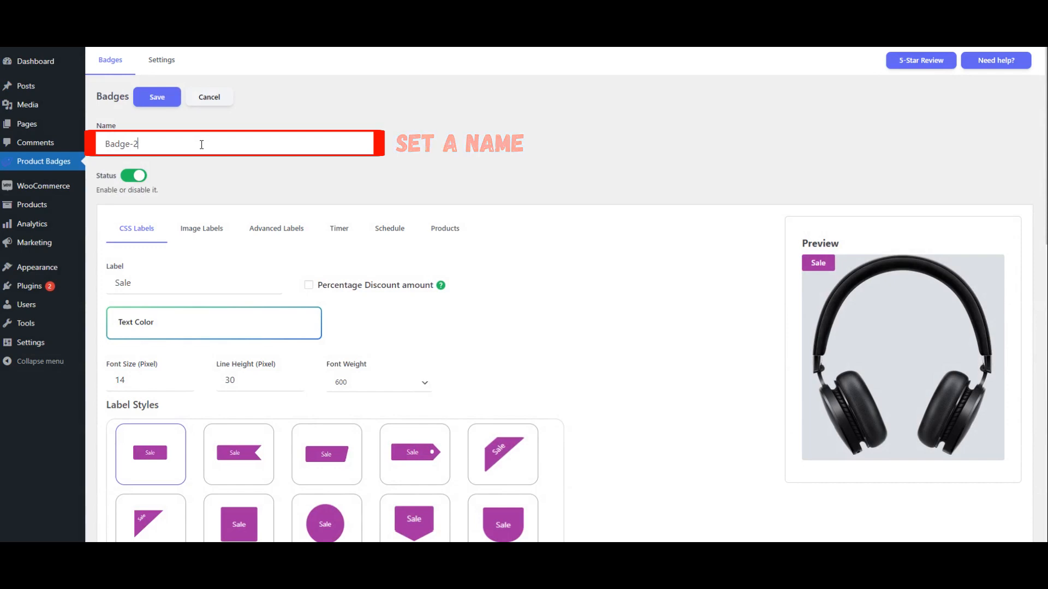
Step: Give Badge-2 the pointed tag label style with a hole and set its width to 135 pixels
scroll(600, 285, down, 3)
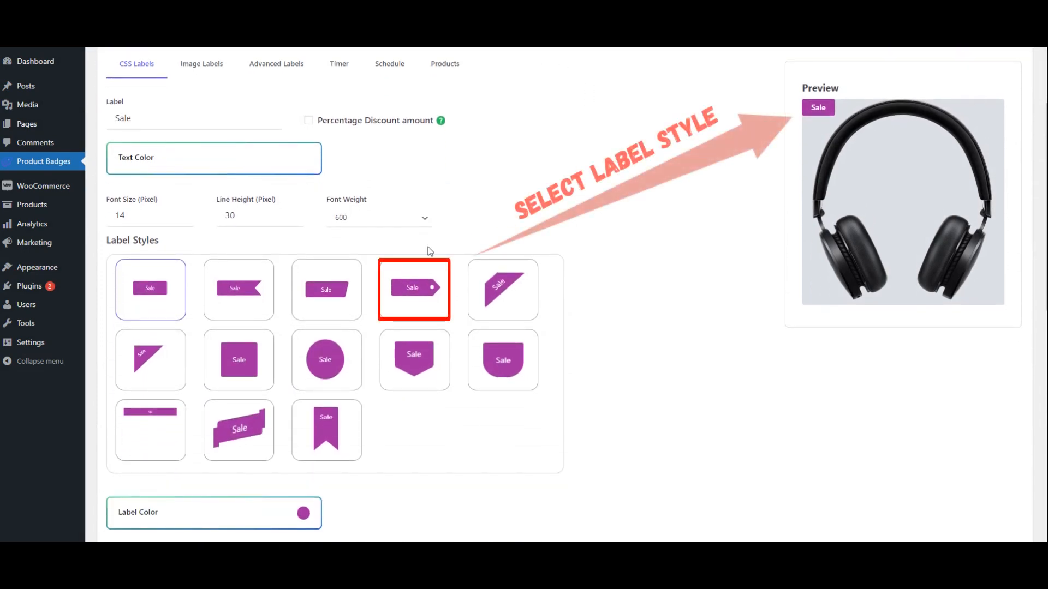
click(417, 299)
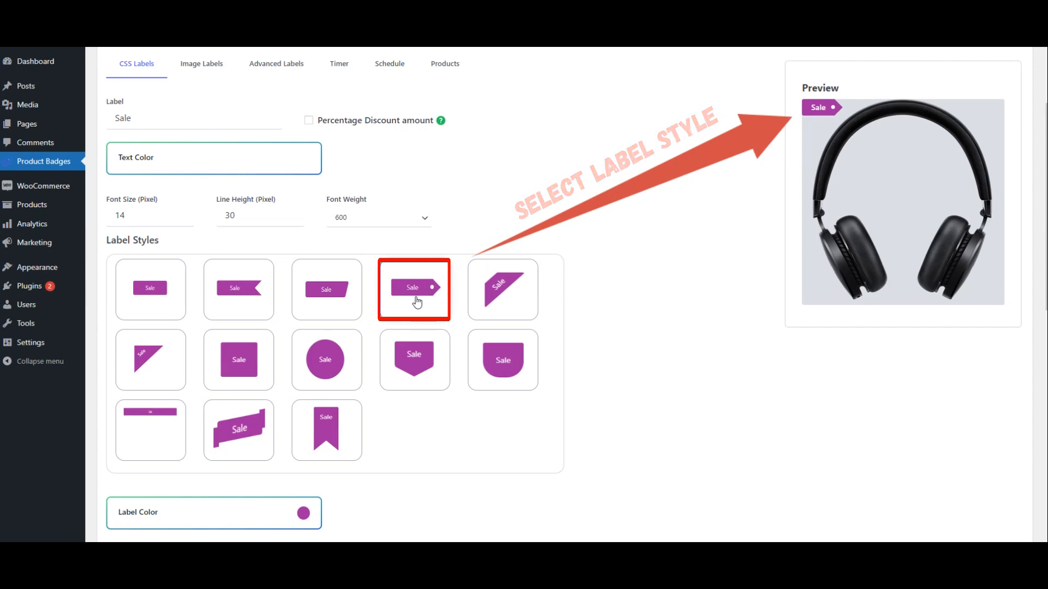
scroll(659, 420, down, 2)
click(189, 450)
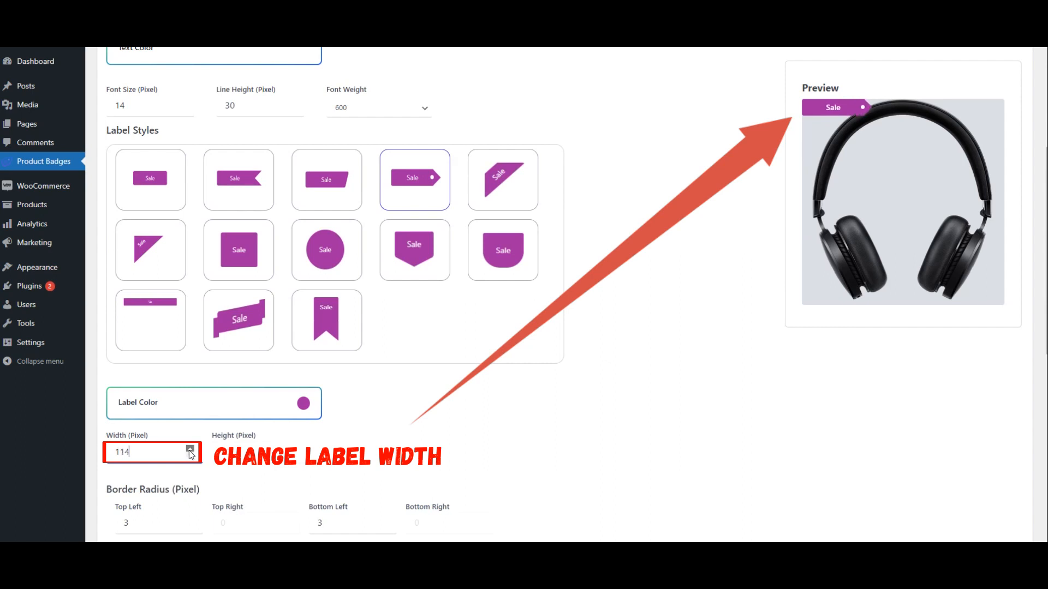
click(190, 449)
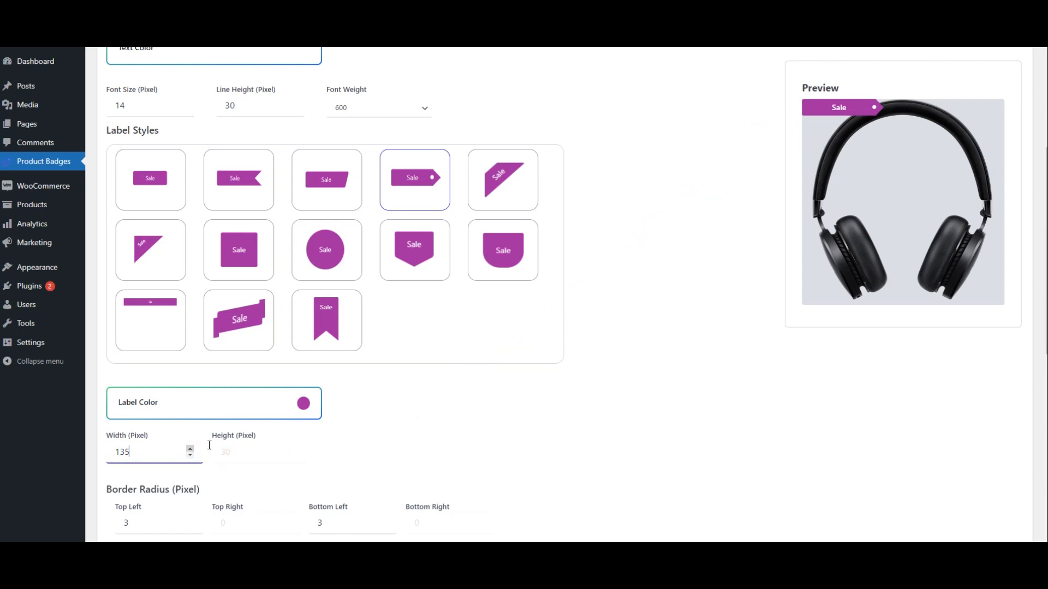
Step: Set the label text of Badge-2 to "Limited Edition" and its label color to the red preset swatch
scroll(676, 347, up, 4)
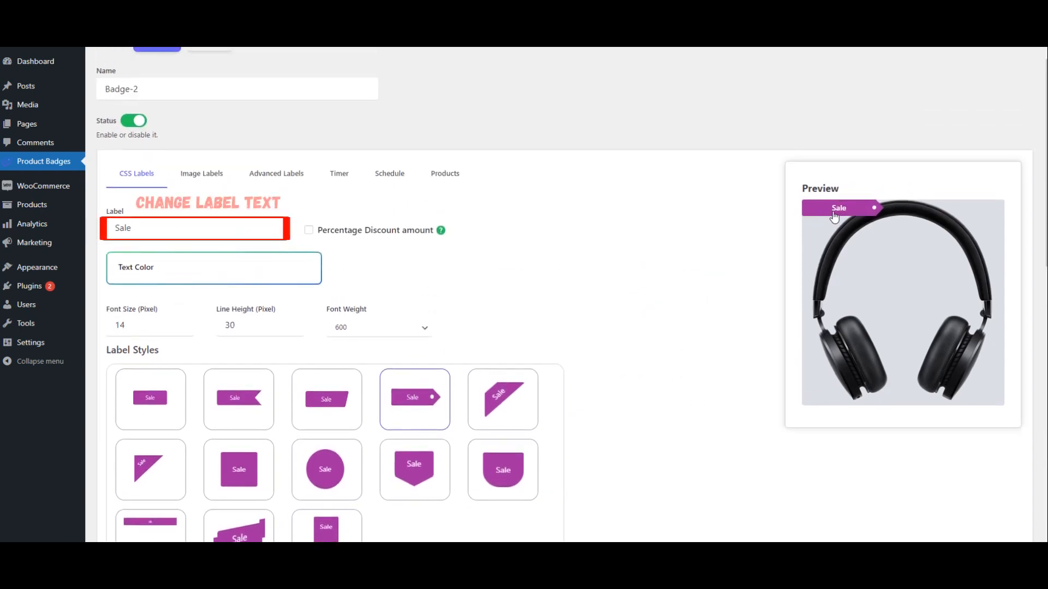
text(Limited Edition)
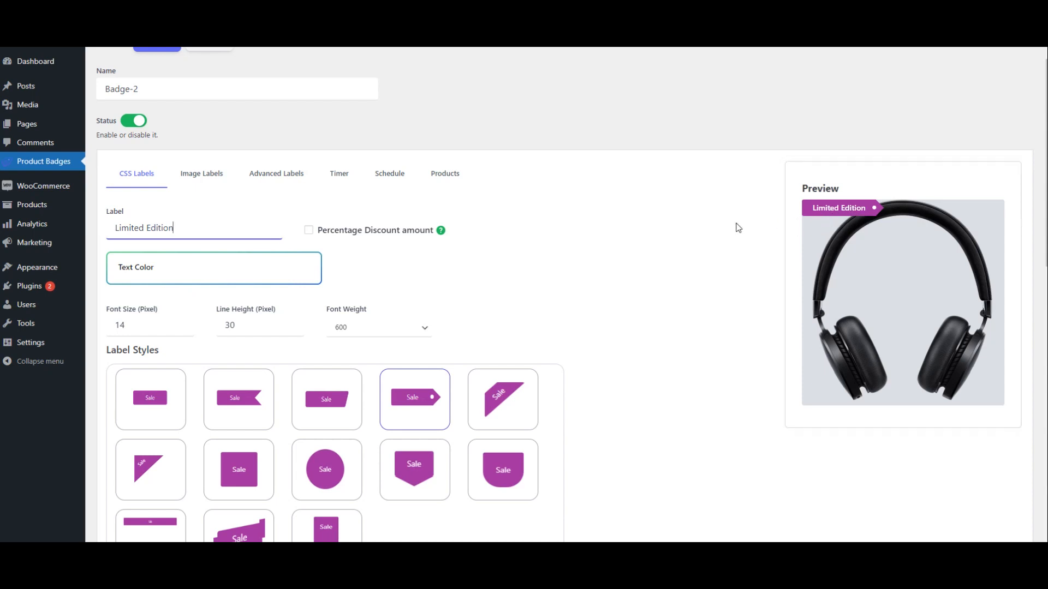
scroll(565, 251, down, 4)
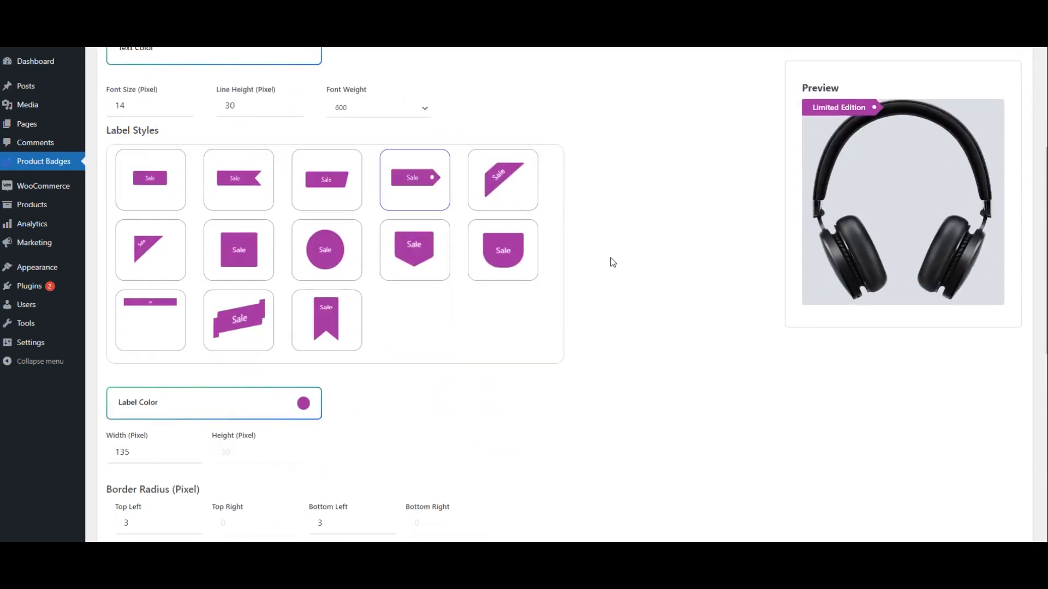
scroll(611, 264, down, 1)
click(282, 355)
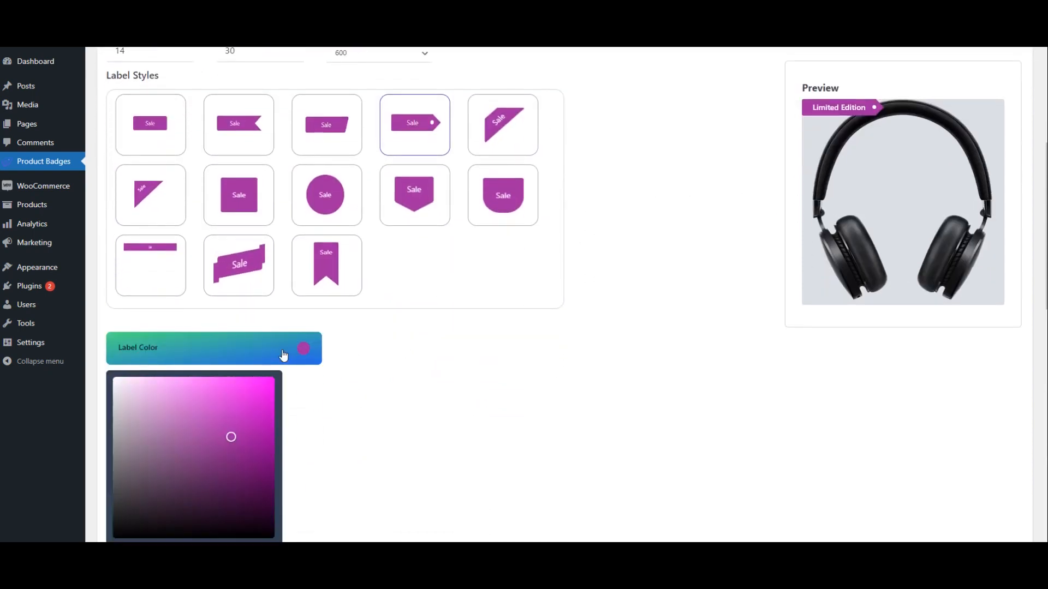
scroll(363, 369, down, 4)
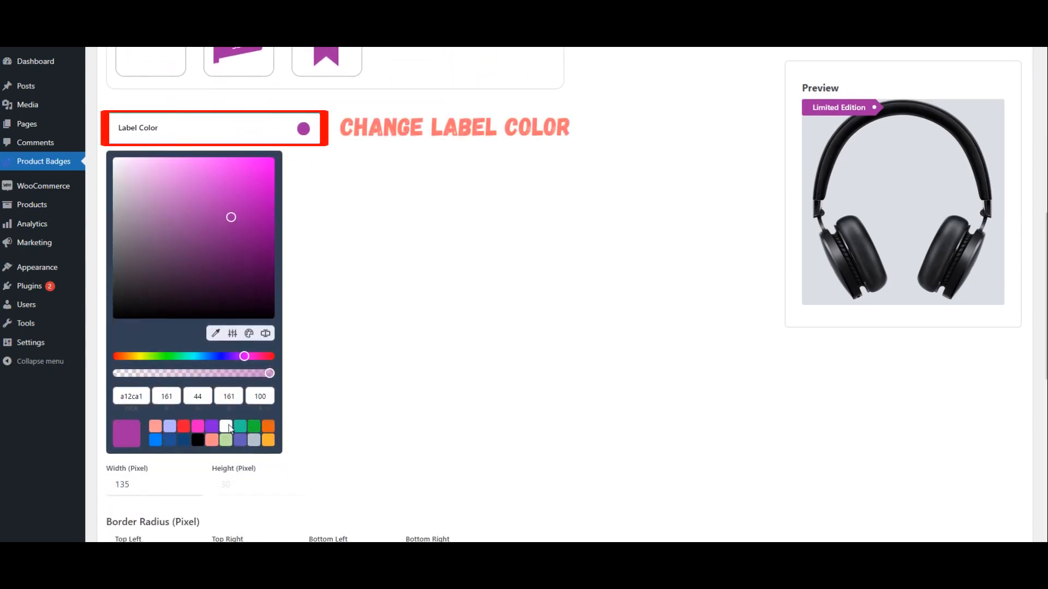
click(183, 426)
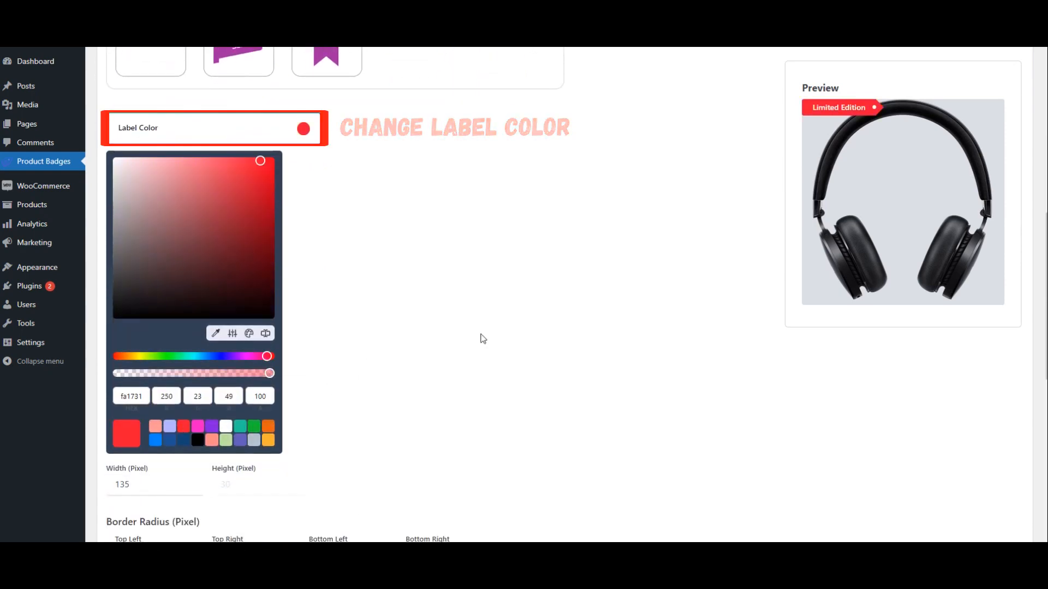
click(609, 288)
Step: Set the font weight of the Badge-2 label text to Bolder and check the label position settings
scroll(609, 287, up, 6)
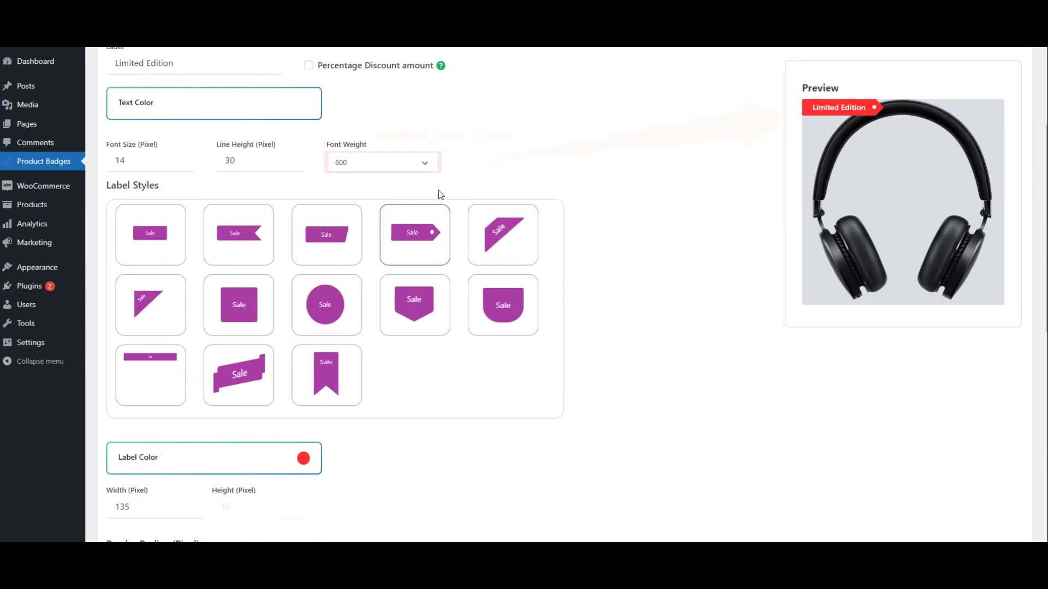
click(431, 163)
click(347, 219)
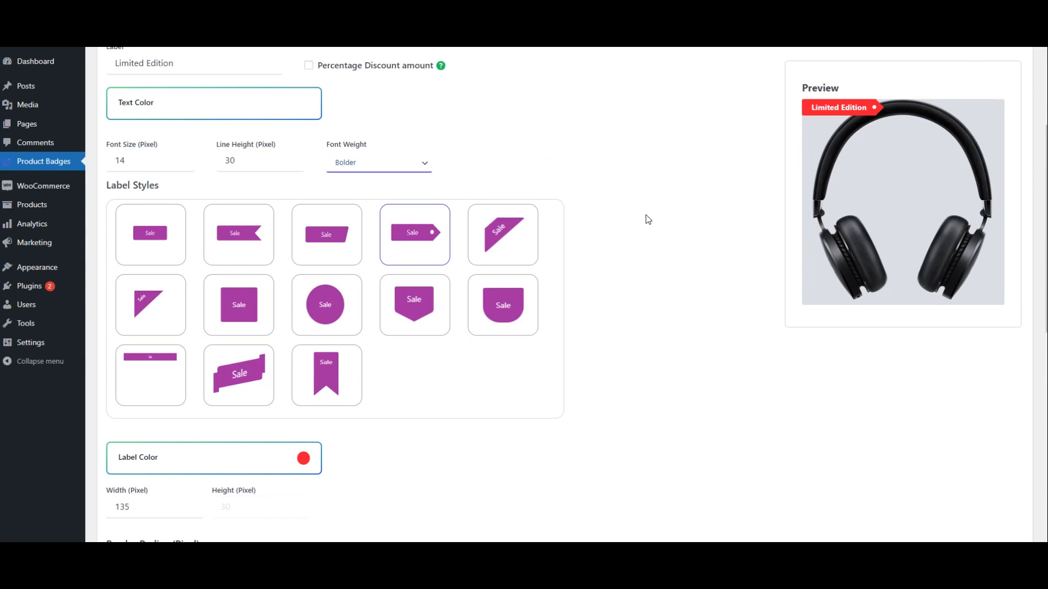
scroll(646, 215, down, 5)
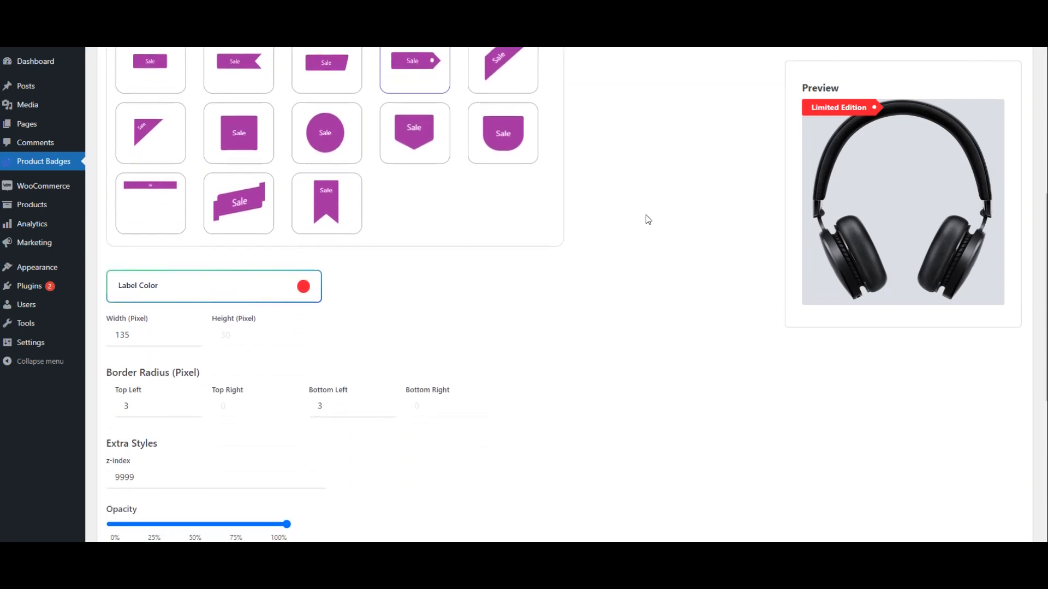
scroll(646, 218, down, 4)
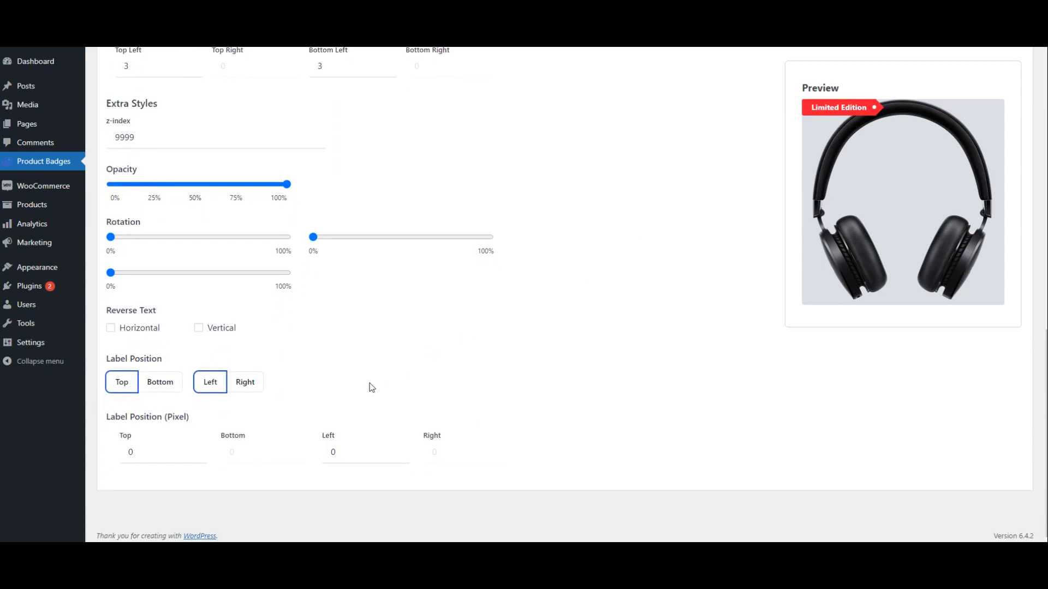
Step: Set the horizontal label position of Badge-2 to Right
click(247, 384)
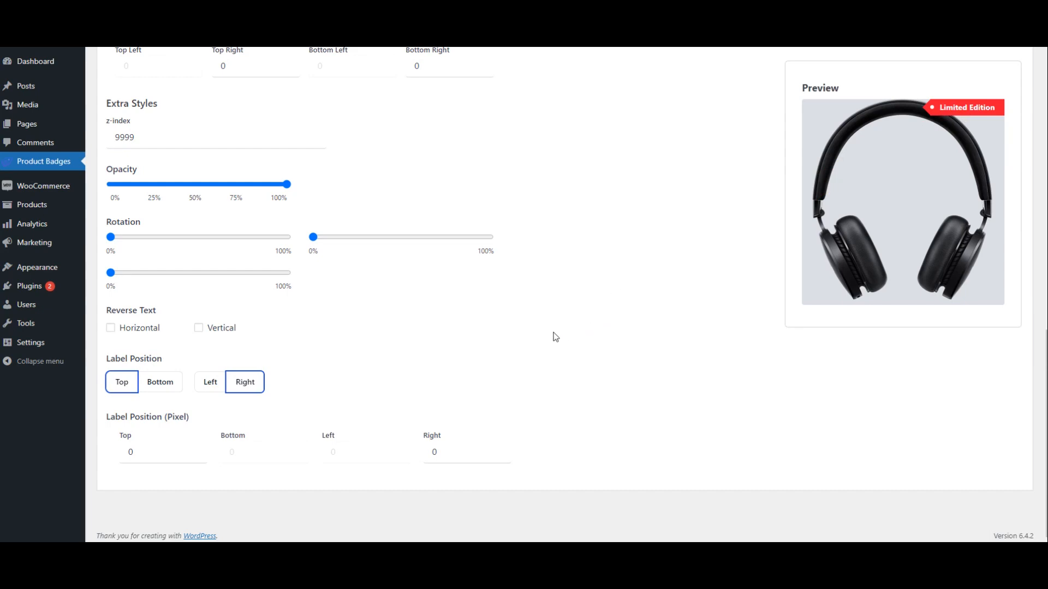
scroll(565, 332, up, 5)
scroll(629, 302, up, 6)
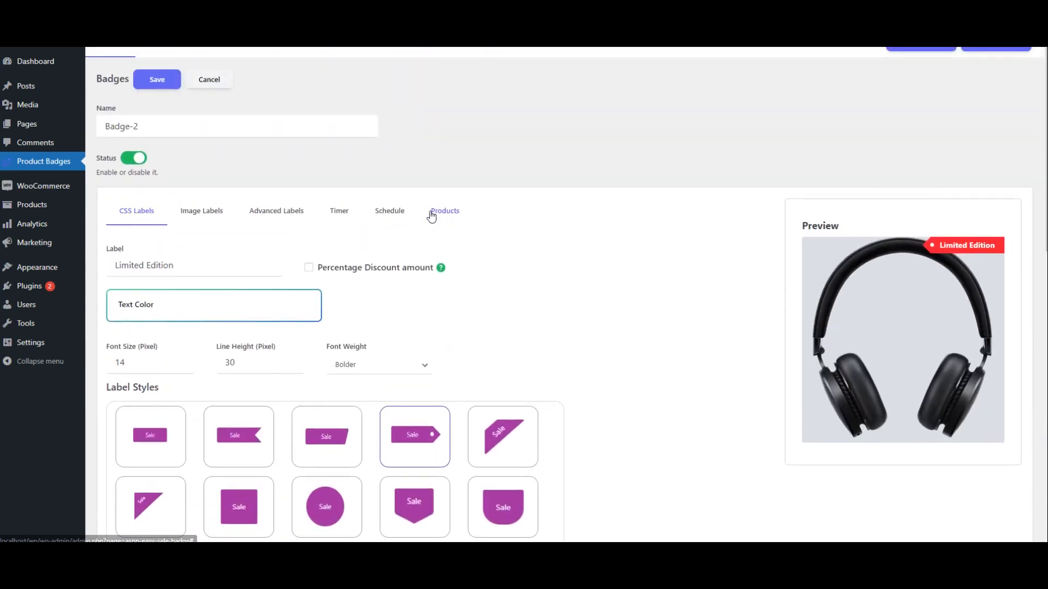
Step: Limit Badge-2 to specific products with a Products condition set to Included for Album (woo-album)
click(431, 216)
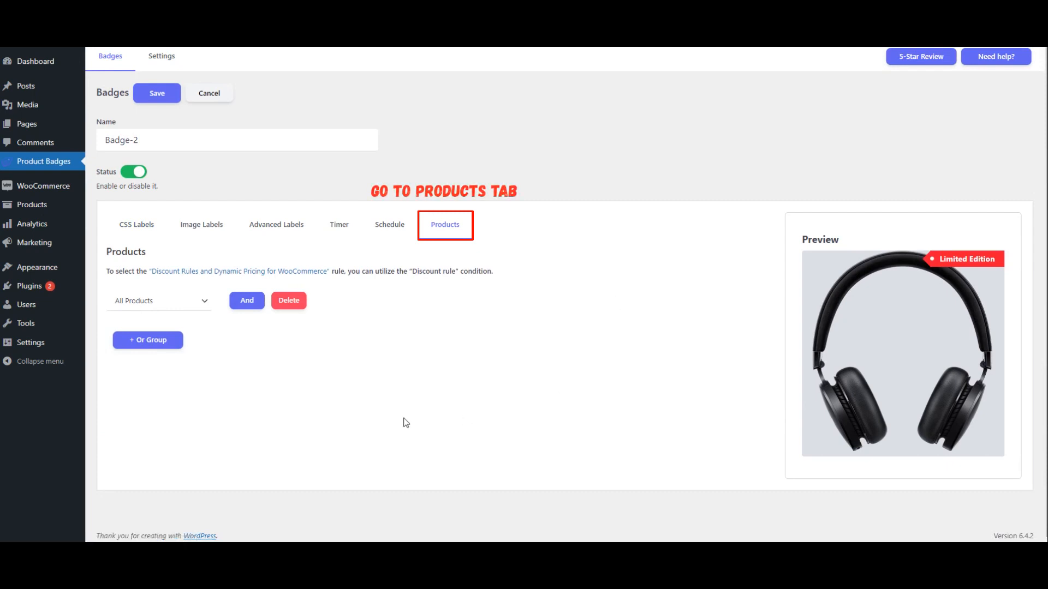
click(183, 306)
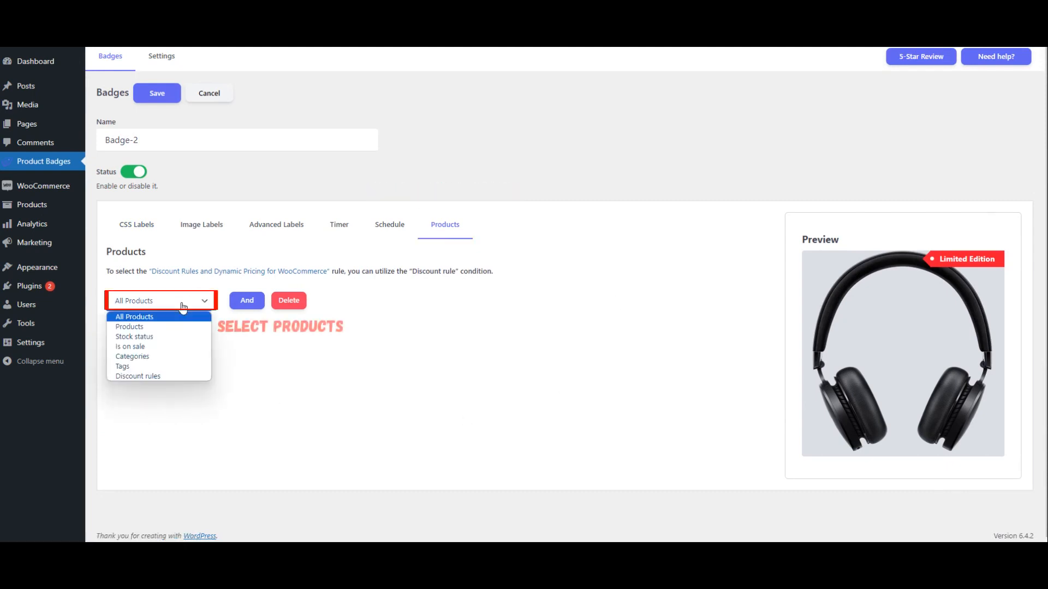
click(159, 327)
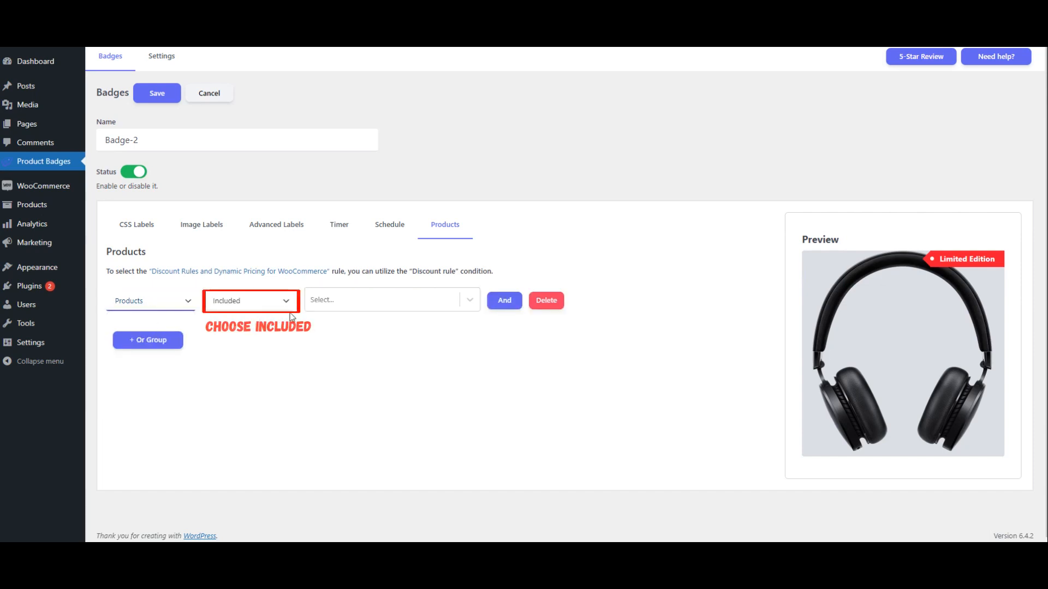
click(335, 307)
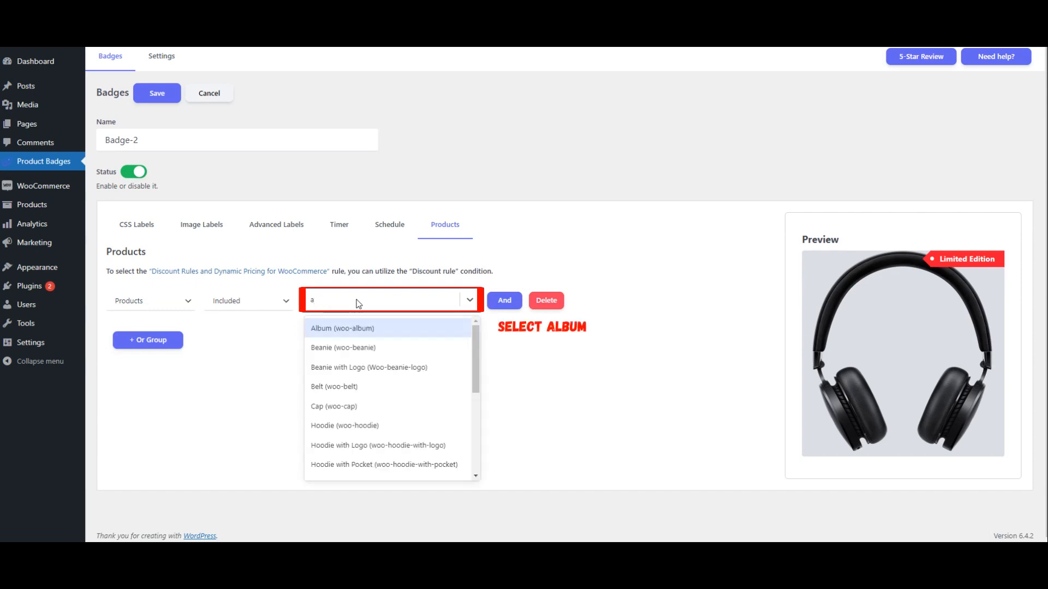
click(355, 328)
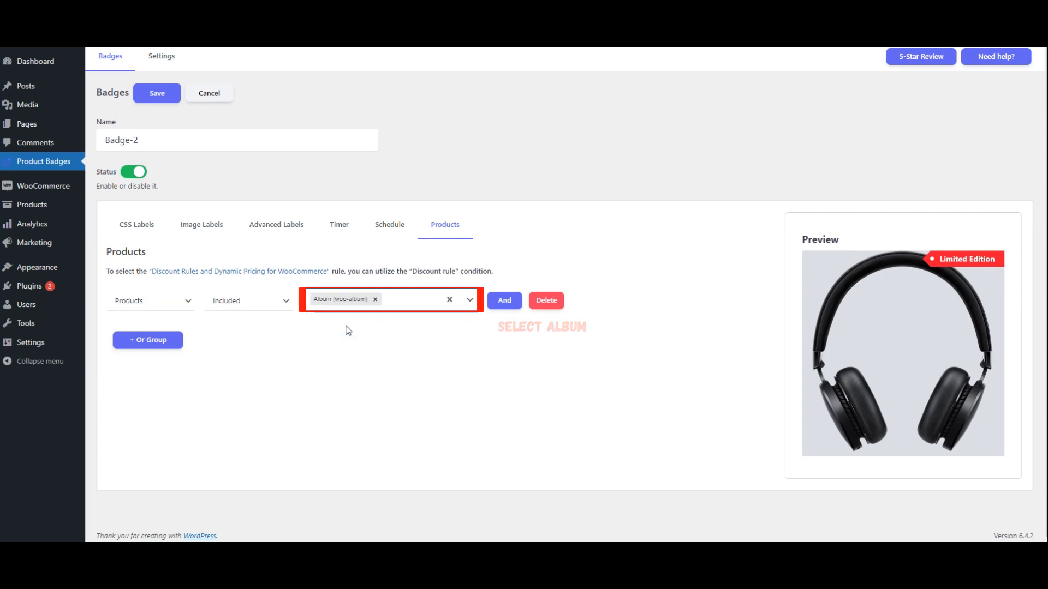
Step: Save Badge-2 and open the Album product from the shop page to check its label
click(157, 94)
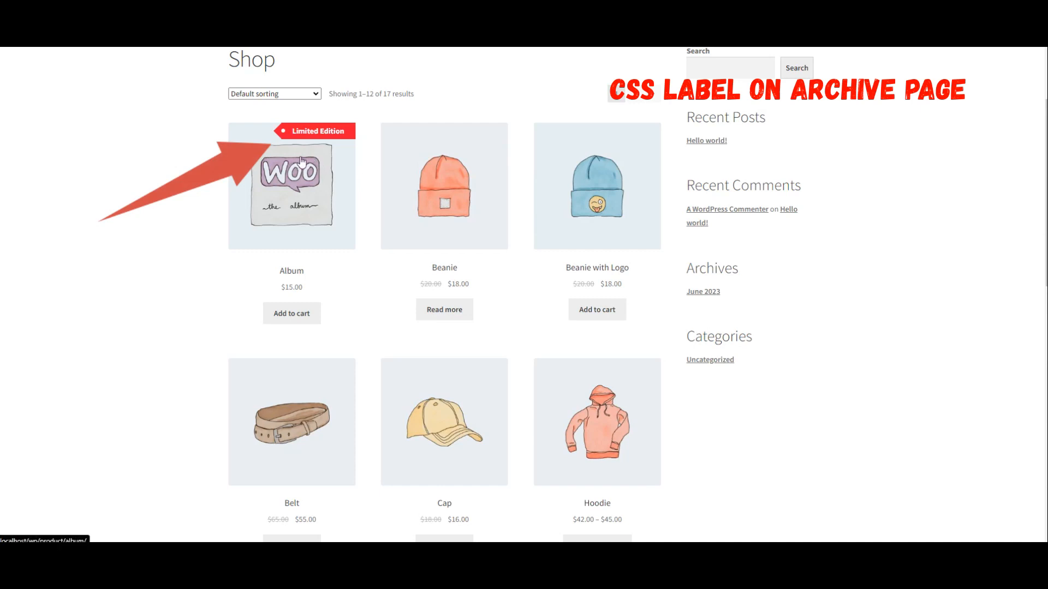
click(292, 173)
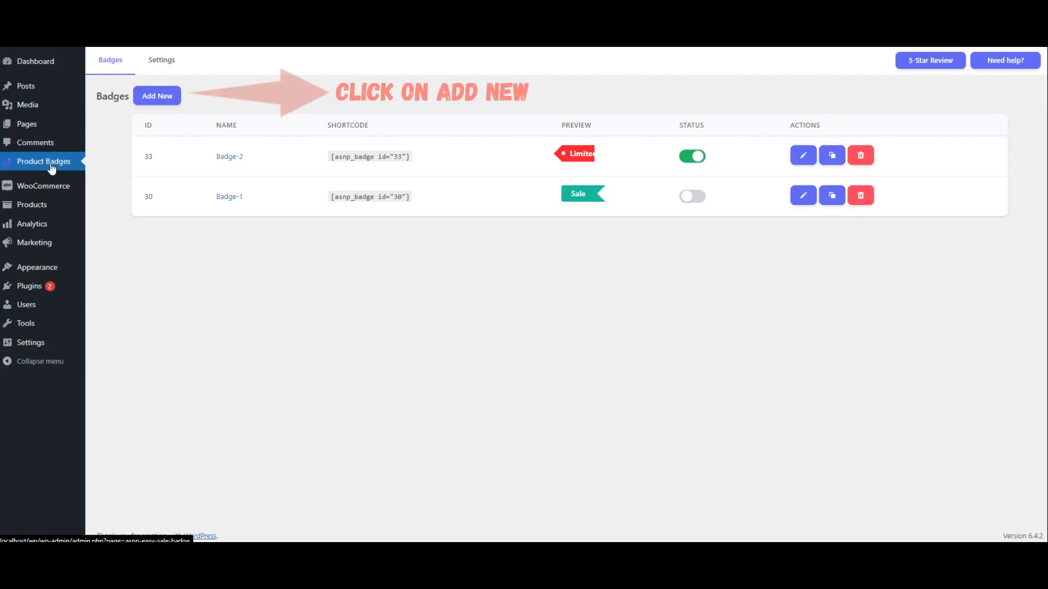
Step: Add a new badge and name it Badge-3
click(166, 100)
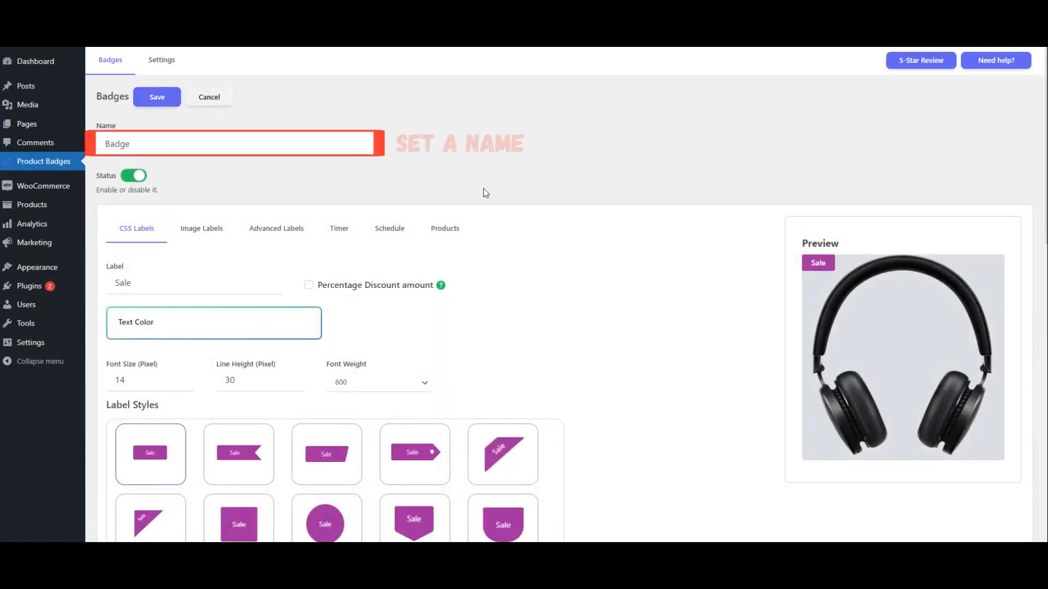
click(259, 141)
text(-3)
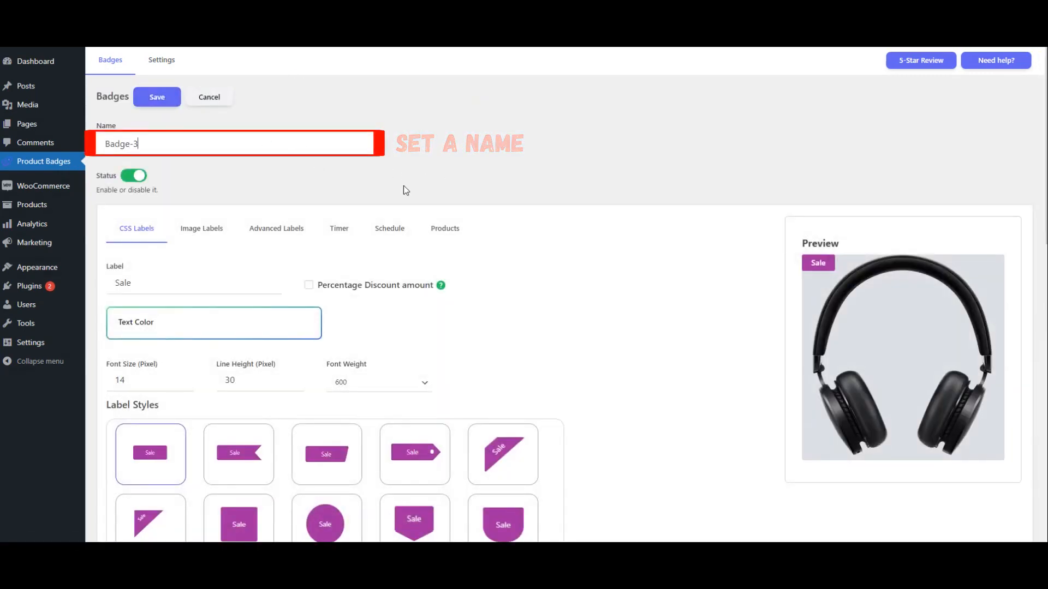
Step: Give Badge-3 the full-width bar label style and set its label text to "Special Discount"
scroll(554, 237, down, 1)
scroll(554, 238, down, 3)
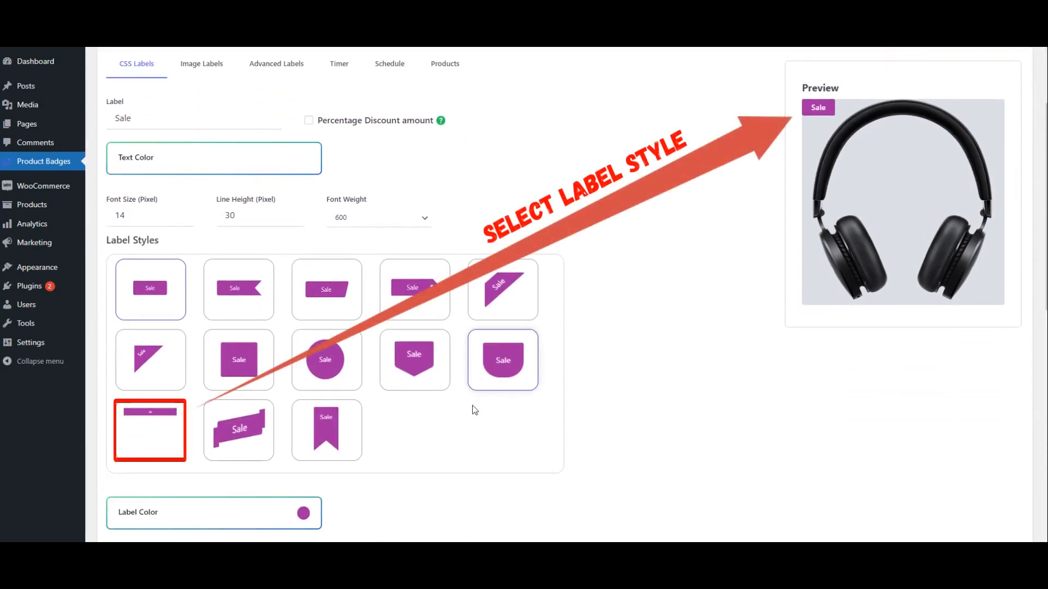
click(162, 439)
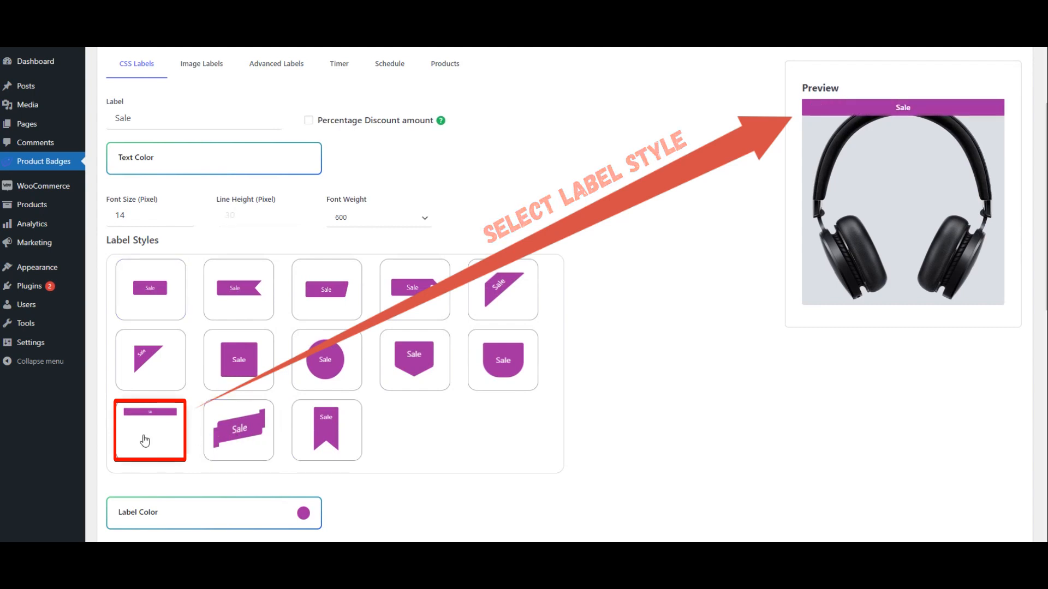
double_click(162, 118)
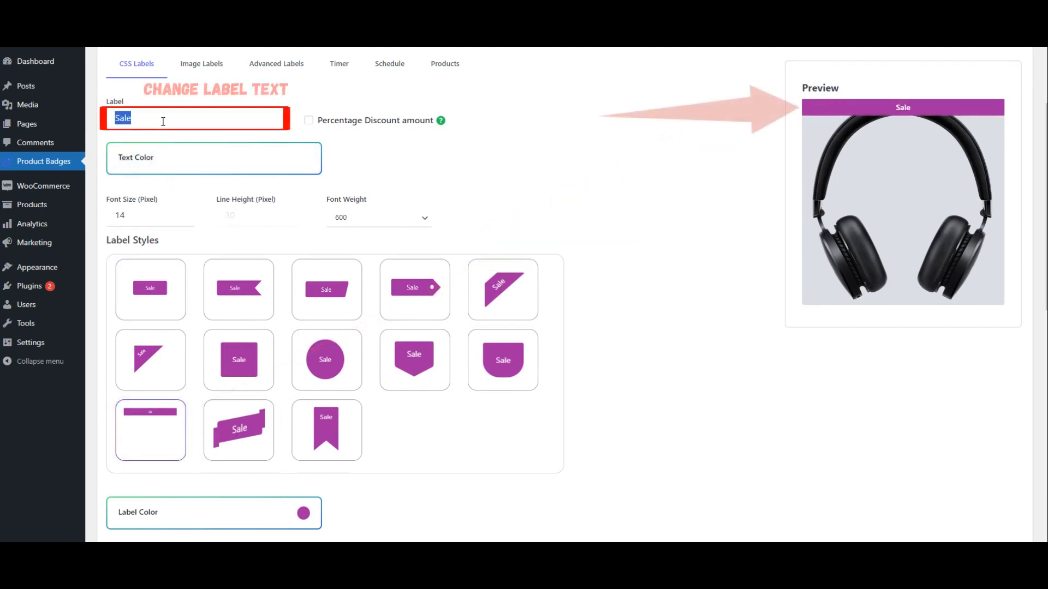
text(Special Discount)
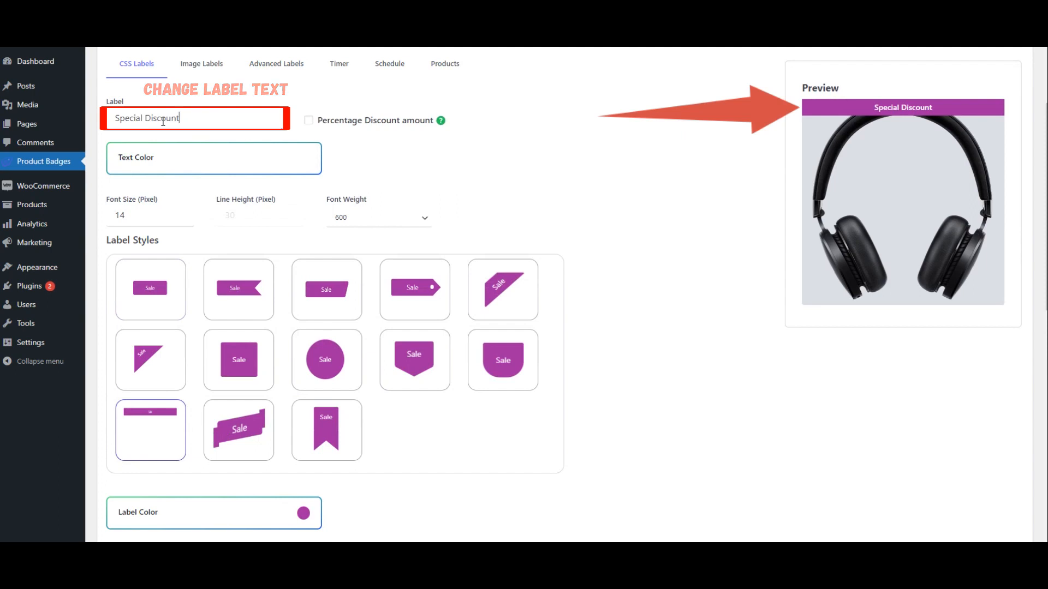
Step: Set the Badge-3 label's font weight to Bold and its height to 32 pixels
click(422, 218)
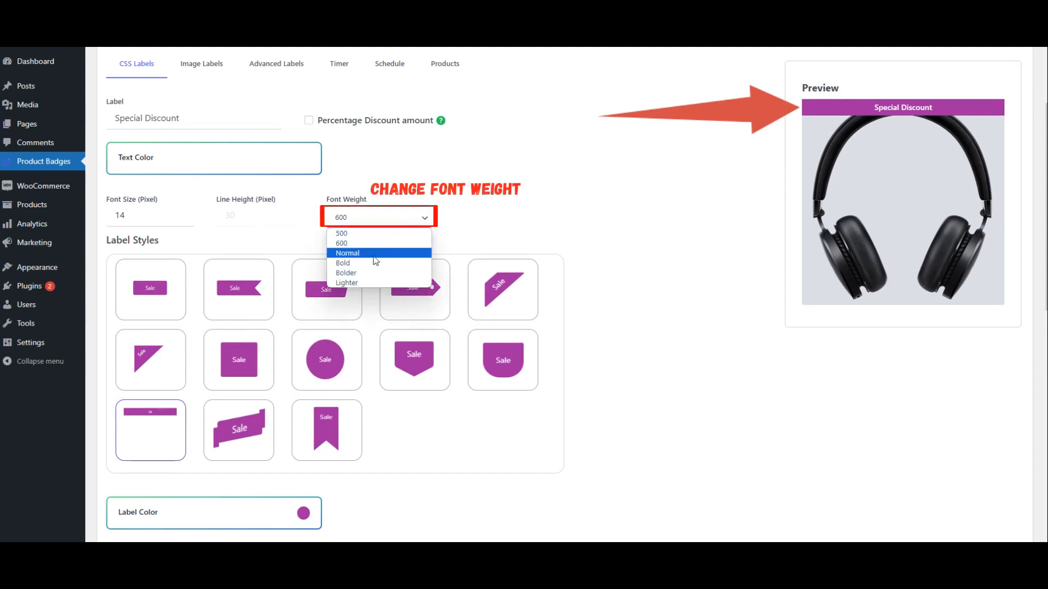
click(379, 263)
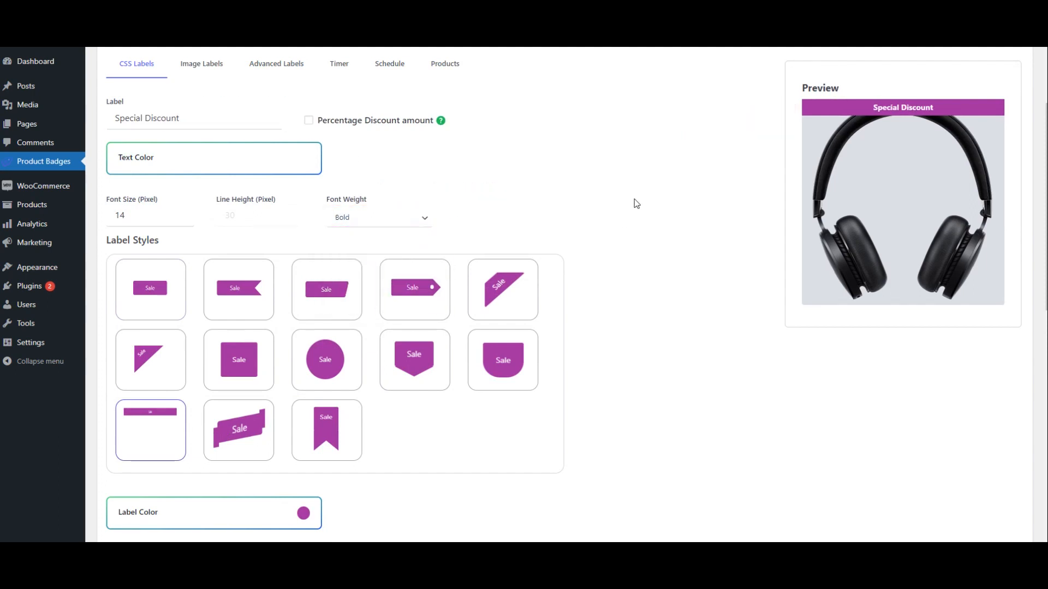
scroll(636, 204, down, 5)
scroll(636, 203, down, 2)
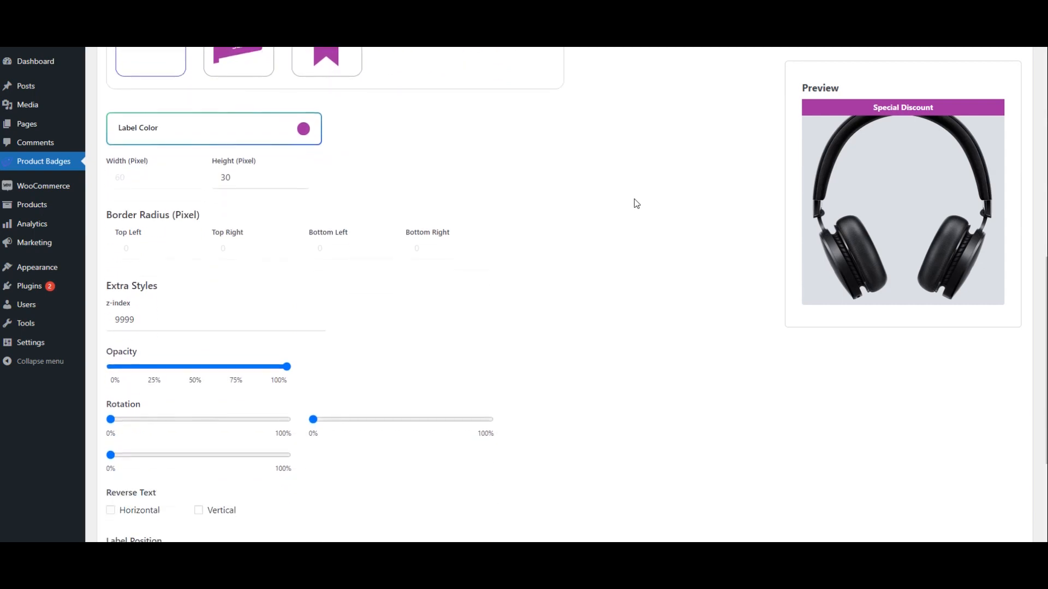
click(295, 175)
click(295, 175)
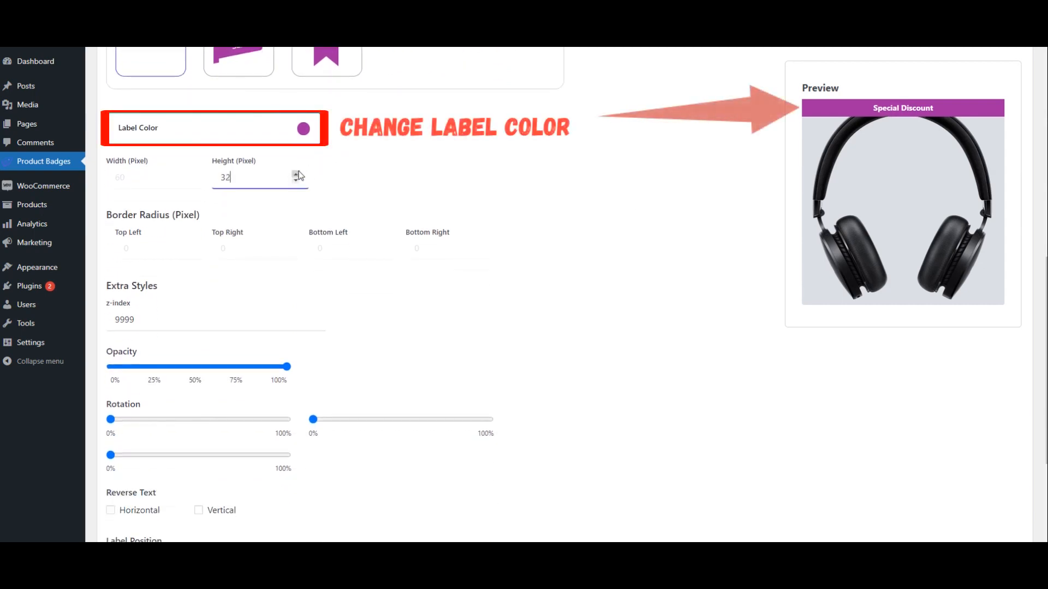
Step: Switch the Badge-3 label color to a gradient and set its starting stop to purple 8c23c0
click(186, 137)
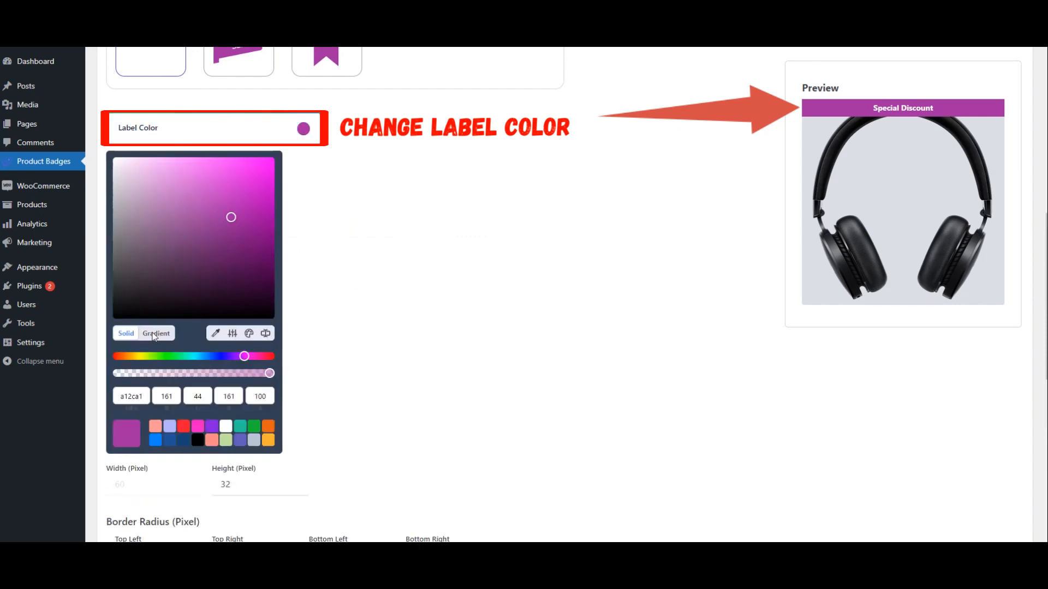
click(155, 334)
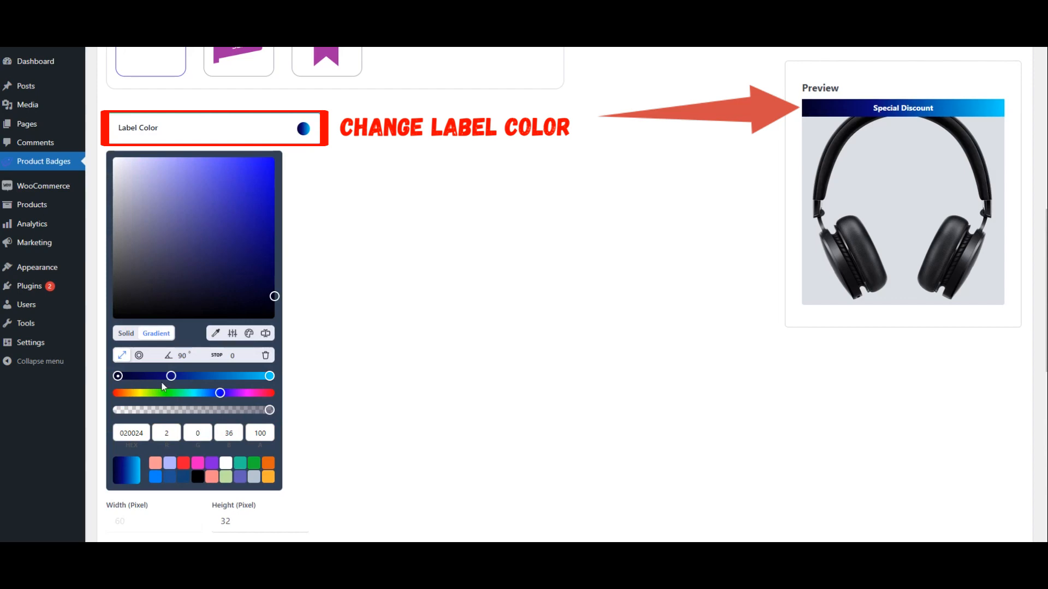
click(236, 393)
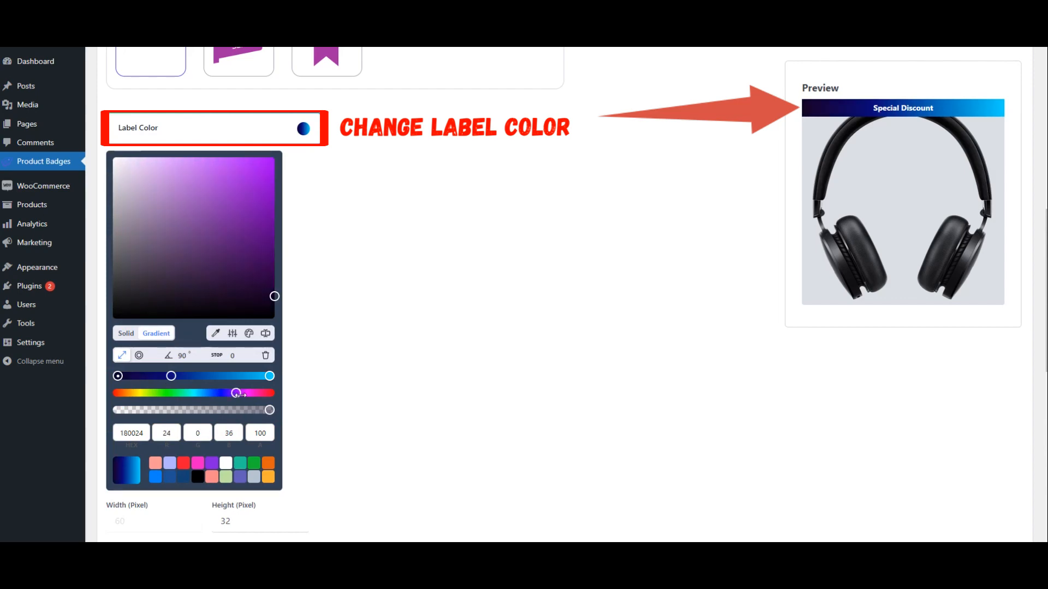
click(245, 198)
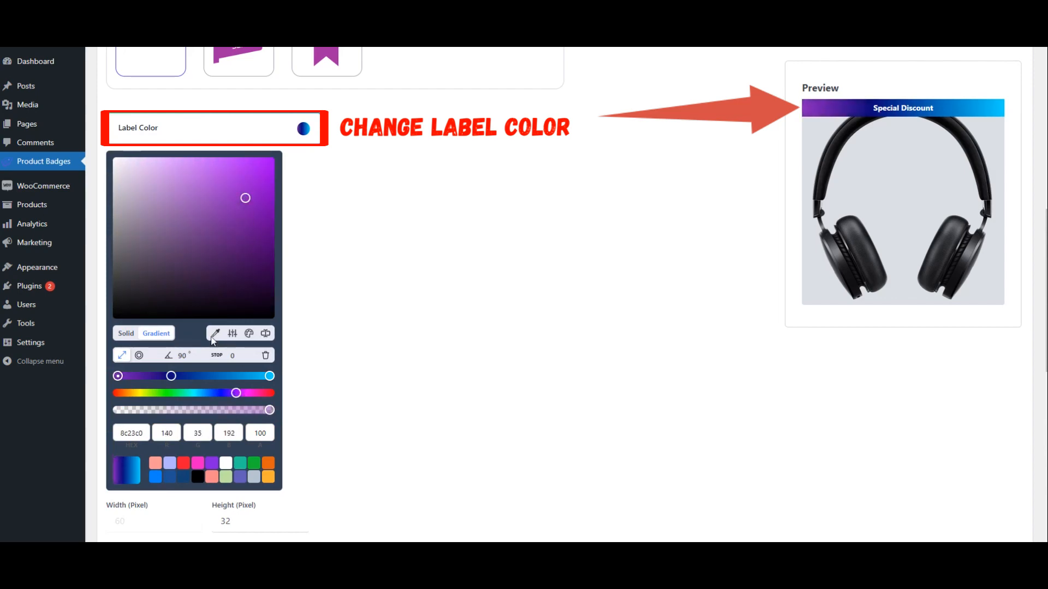
Step: Set the label gradient's middle stop to violet 722ea5 and its end stop to pink ff00a8
click(171, 376)
drag(220, 393, 234, 393)
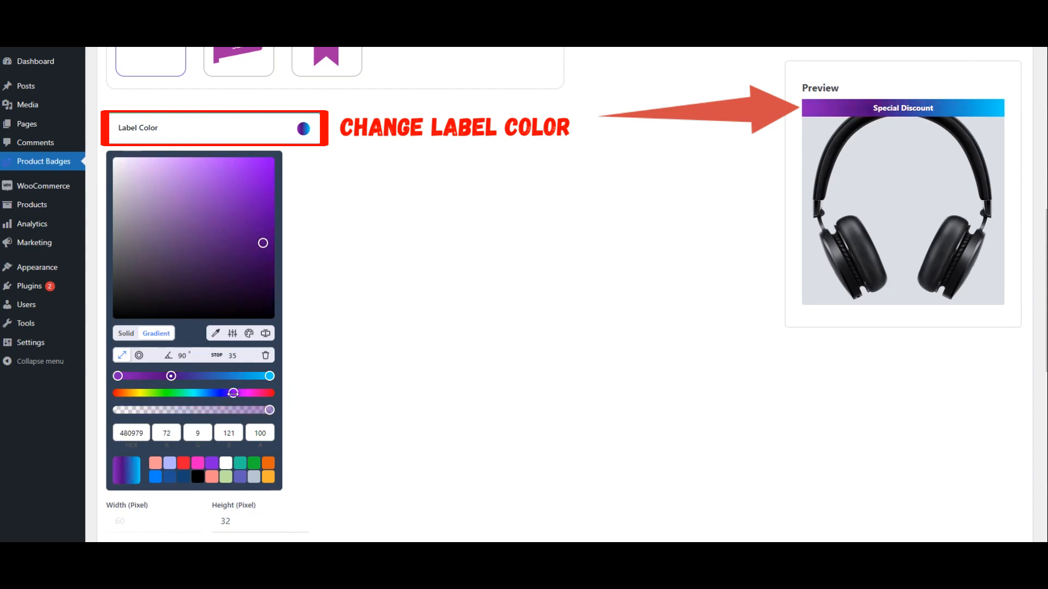
click(270, 376)
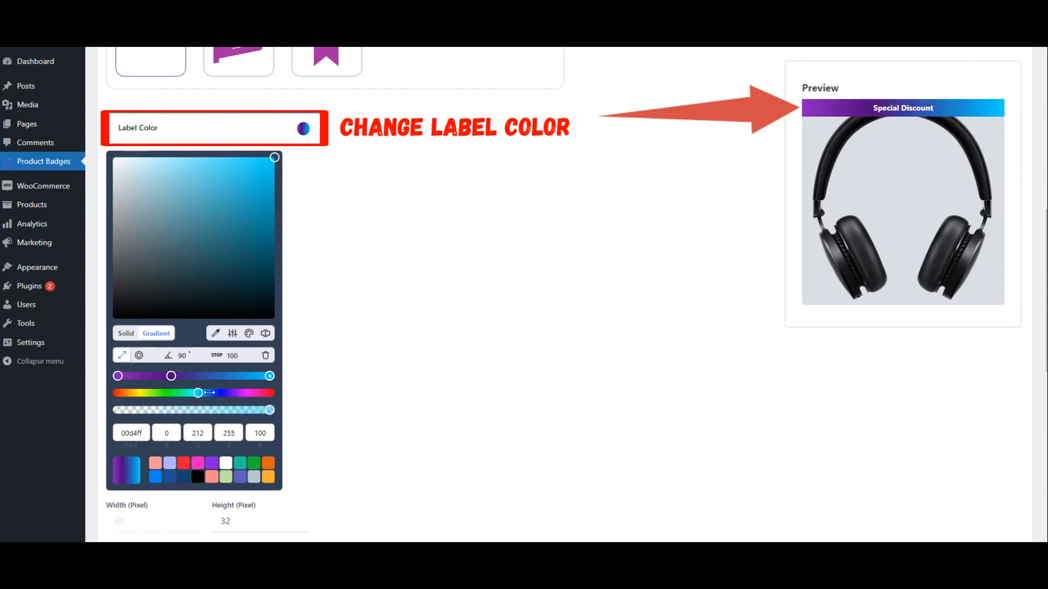
click(235, 393)
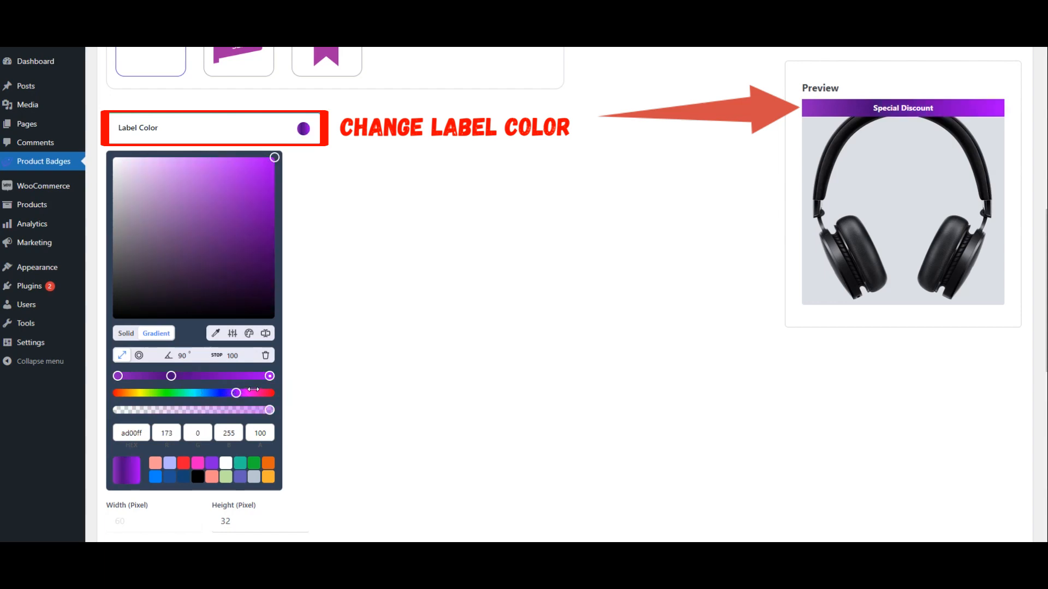
drag(236, 393, 252, 393)
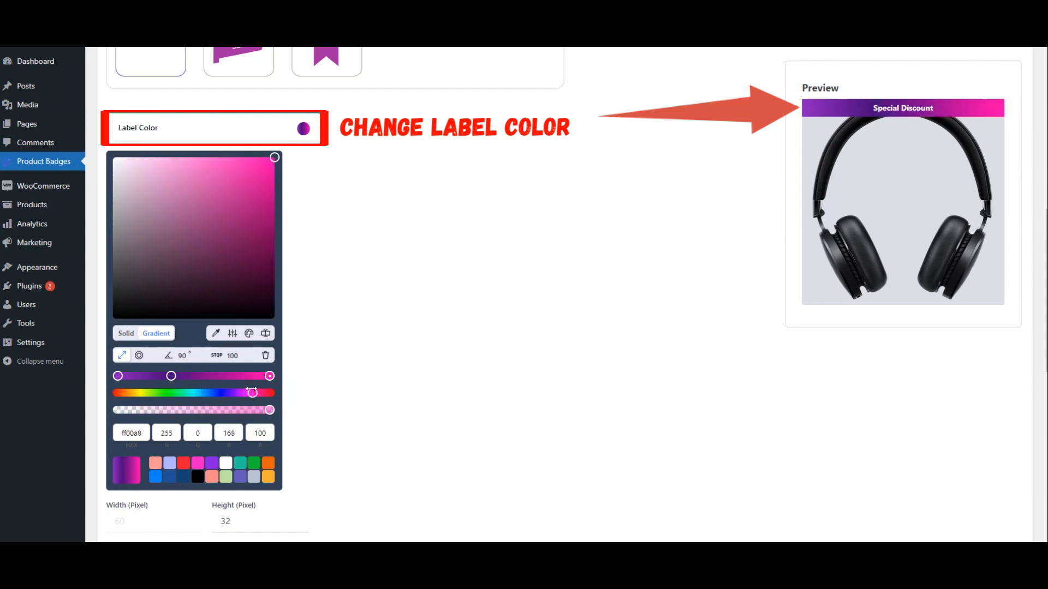
click(170, 376)
mouse_move(262, 241)
mouse_down()
mouse_move(243, 232)
mouse_move(243, 194)
mouse_move(229, 214)
mouse_up()
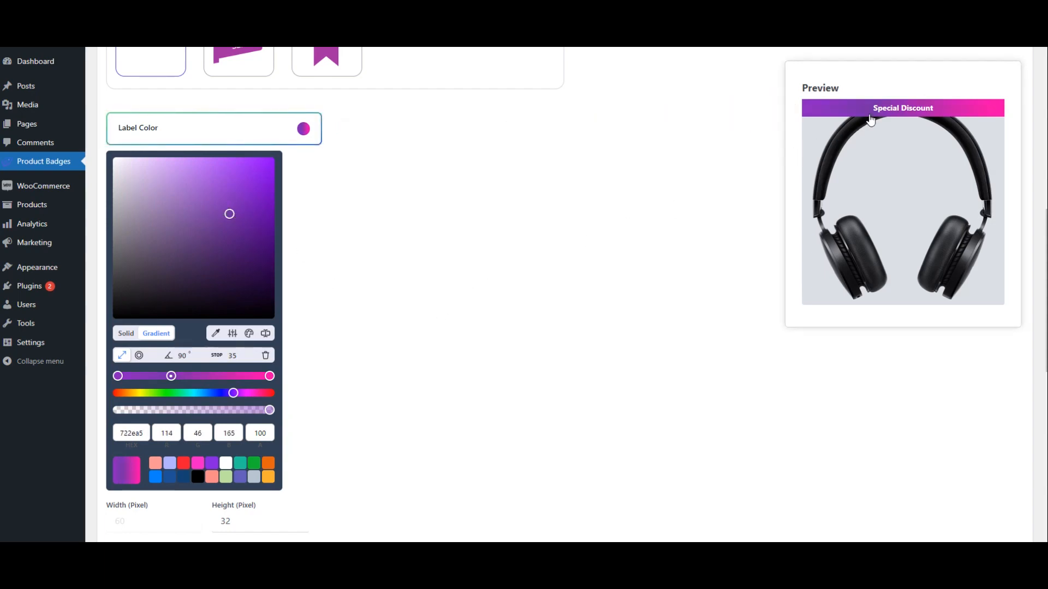
click(521, 189)
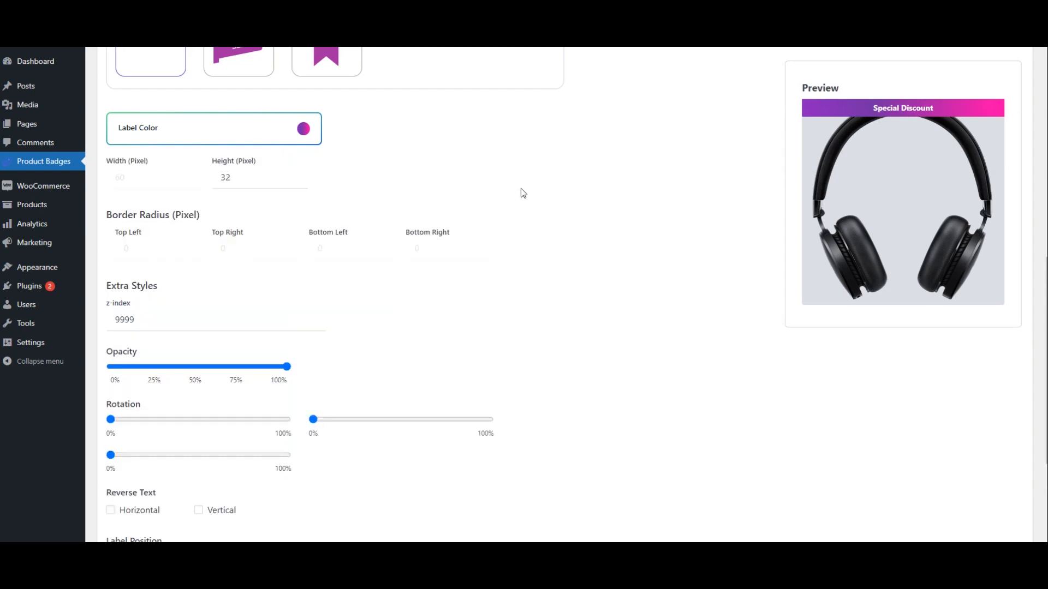
Step: Offset the Badge-3 label 3 pixels from the top of the product image
scroll(567, 235, down, 2)
scroll(567, 236, down, 2)
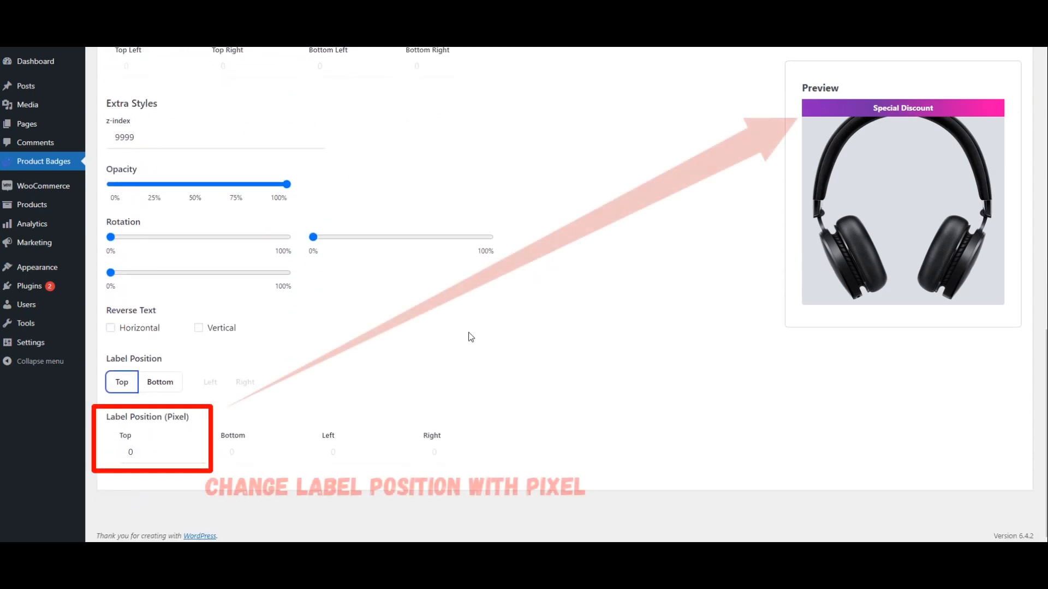
click(193, 447)
click(192, 448)
click(192, 447)
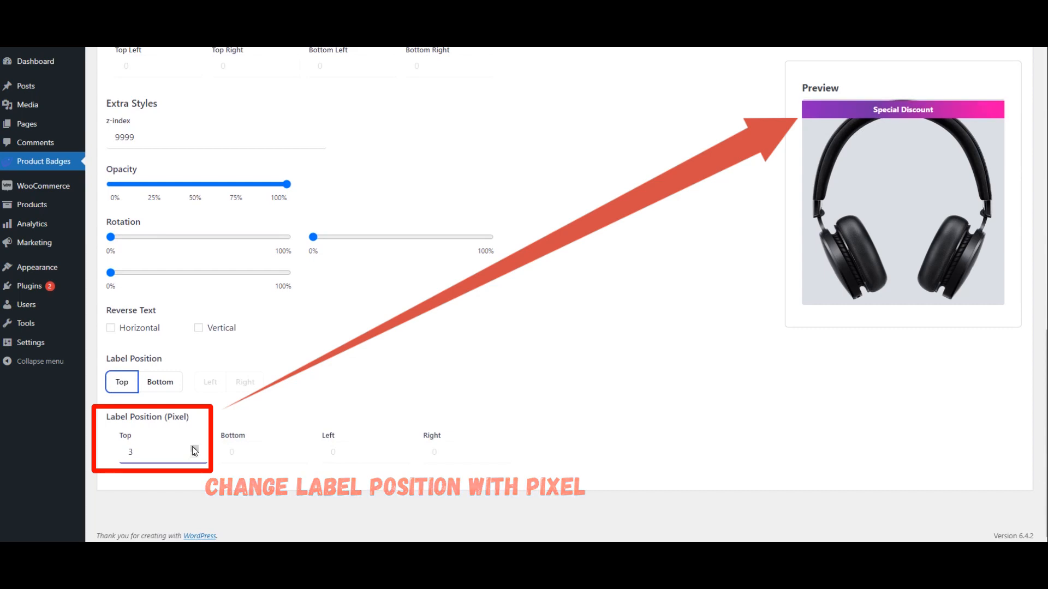
Step: Set the product condition of Badge-3 to "Is on sale" with the value Yes
scroll(510, 309, up, 12)
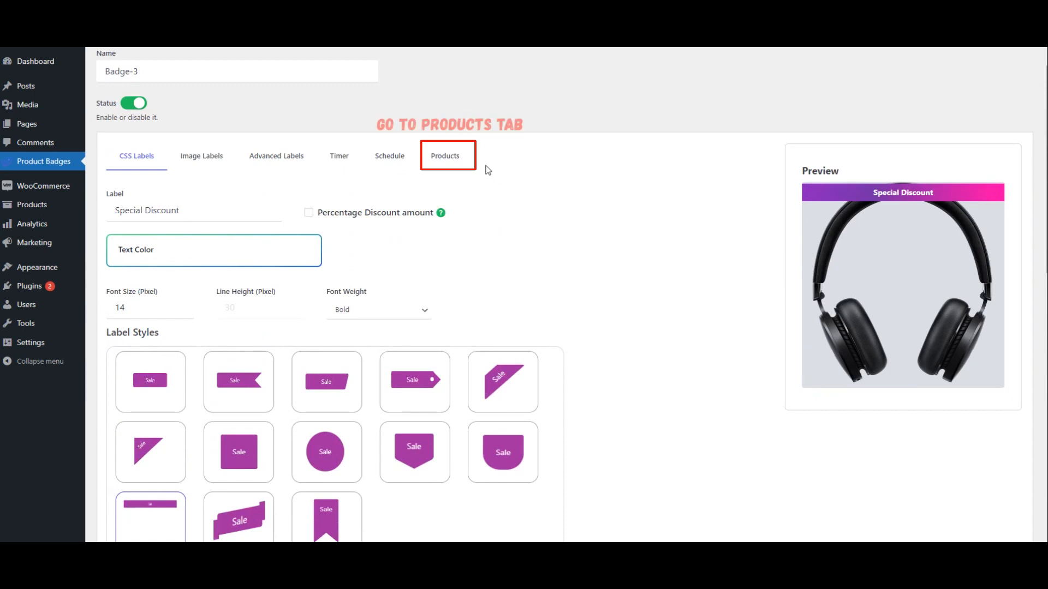
click(451, 159)
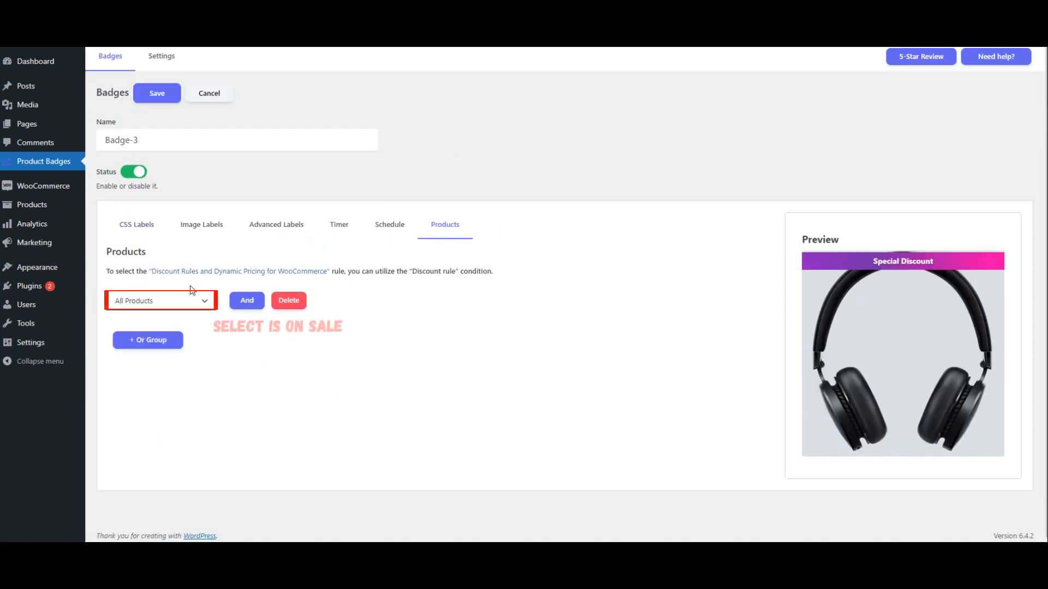
click(159, 310)
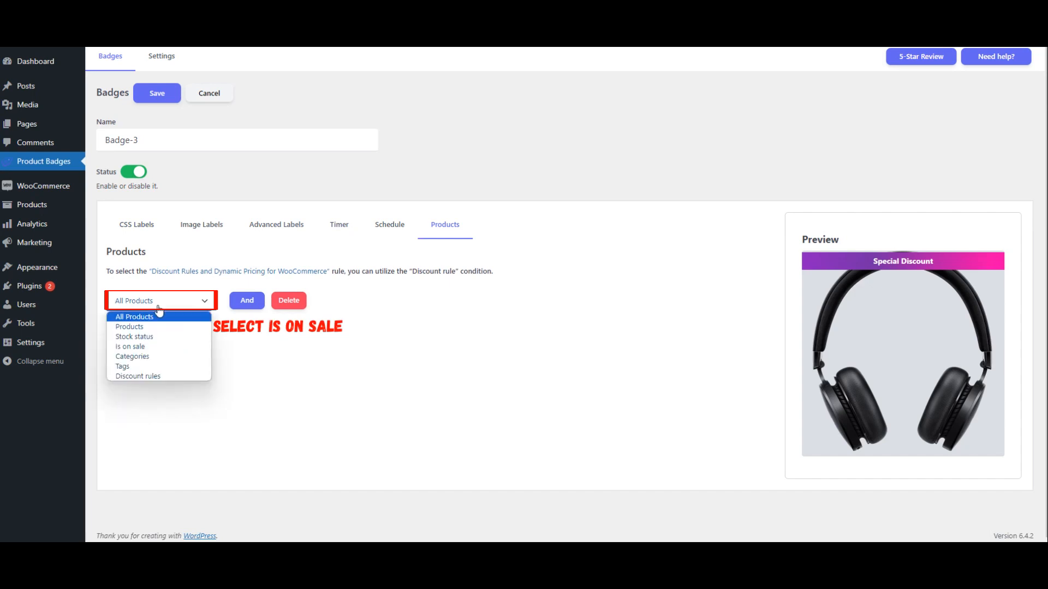
click(147, 347)
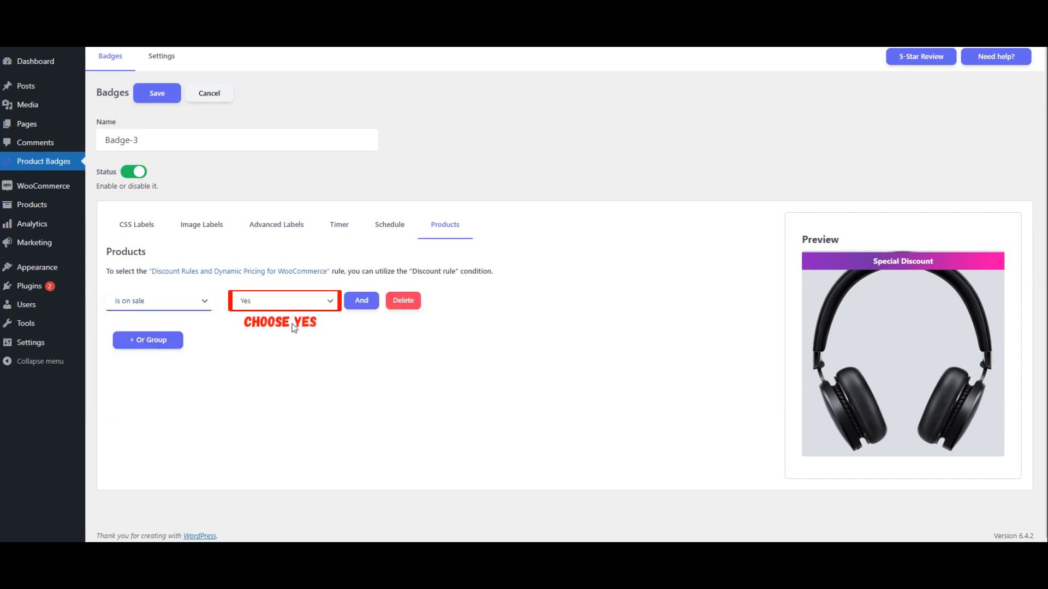
Step: Save Badge-3 and check the Special Discount label on the products of the shop page
click(161, 99)
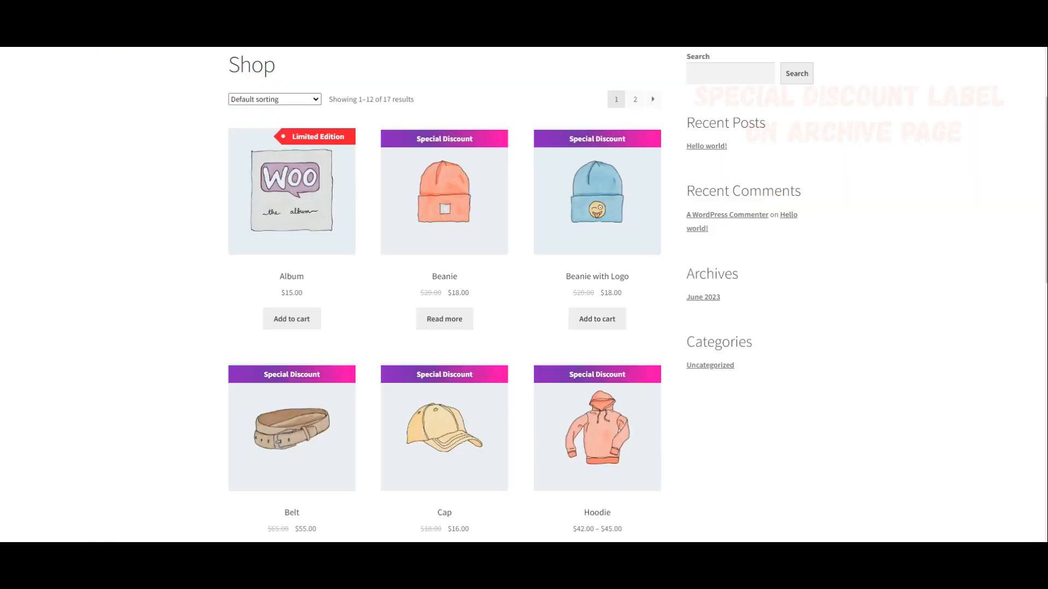
scroll(68, 210, down, 2)
scroll(69, 210, down, 9)
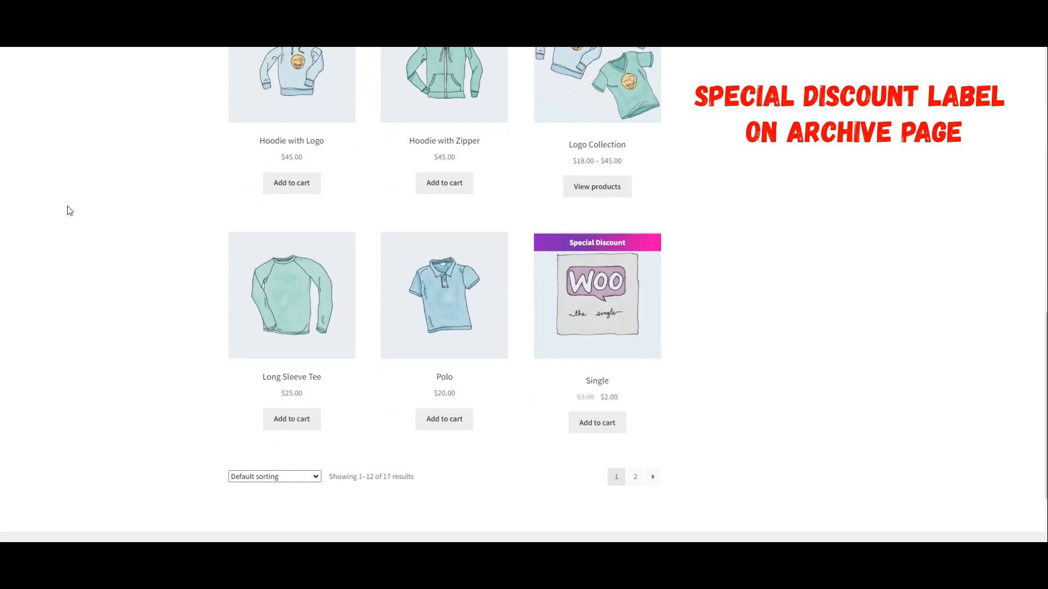
scroll(69, 211, up, 8)
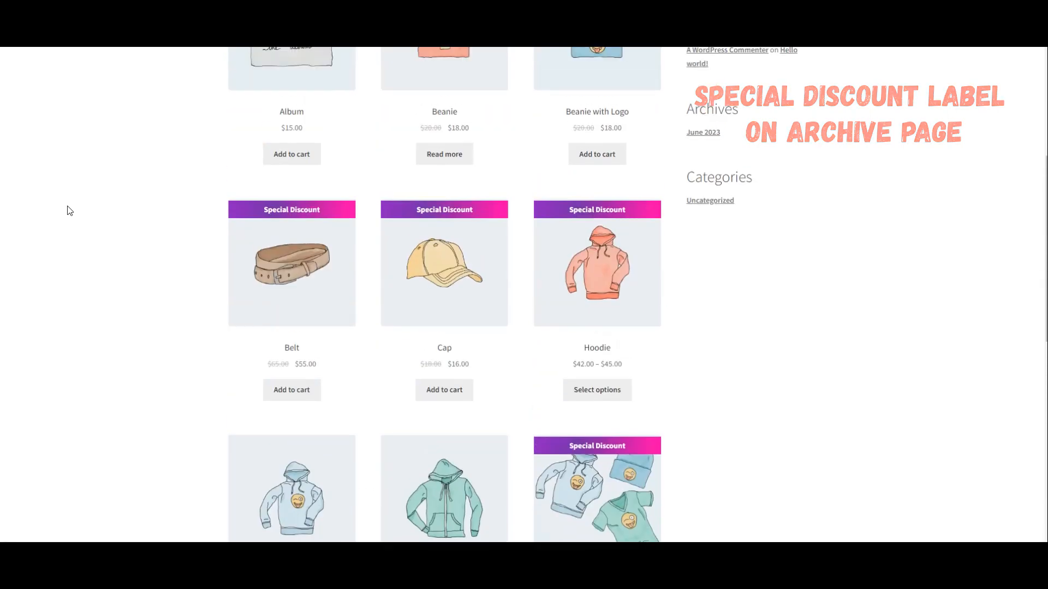
scroll(69, 211, up, 4)
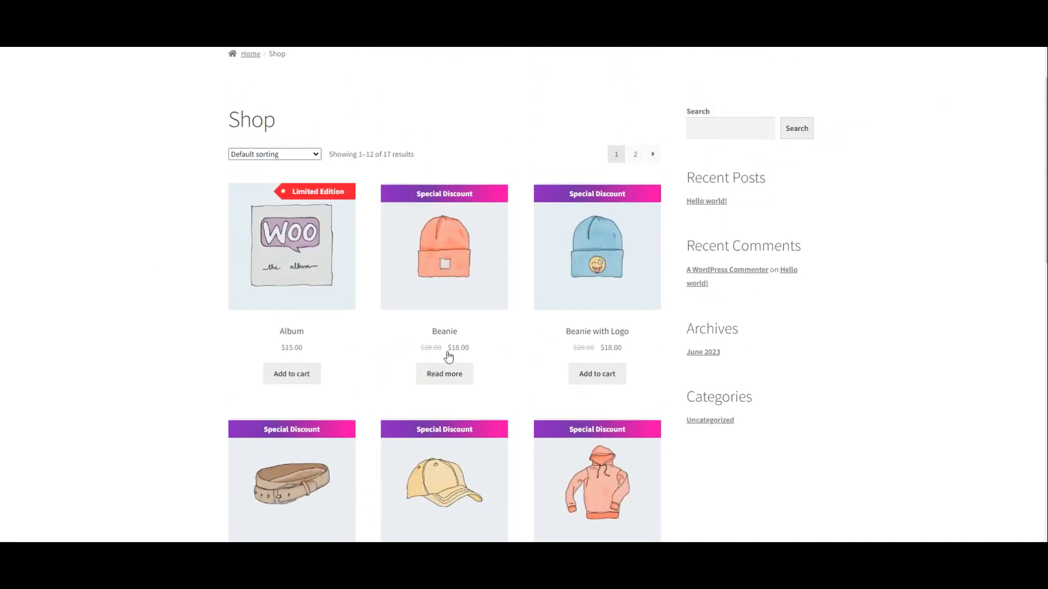
Step: Open the Beanie with Logo product page and inspect the Special Discount label on its image and the related products
click(585, 283)
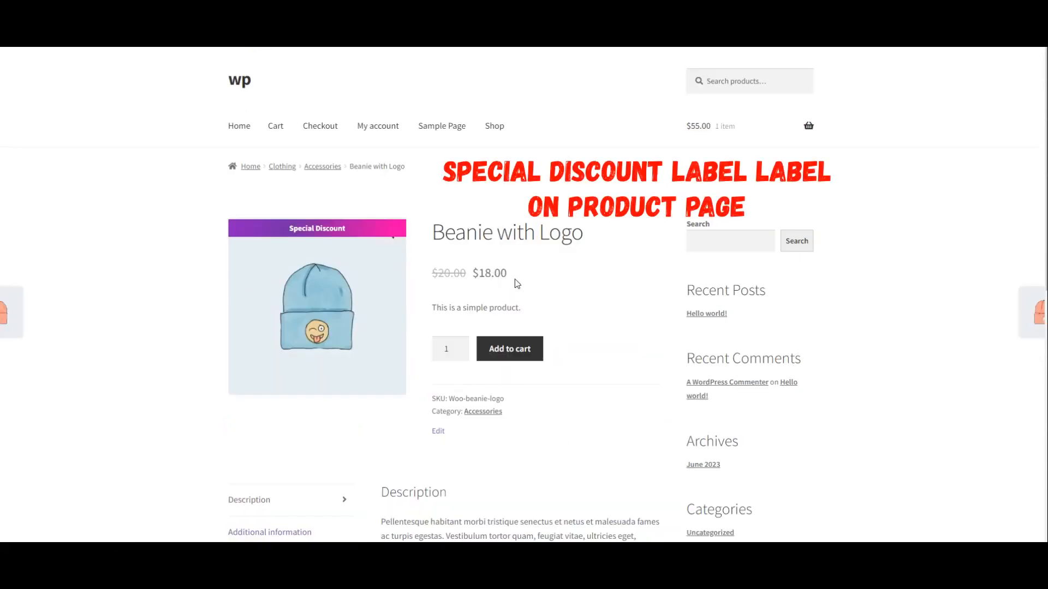
scroll(562, 297, down, 5)
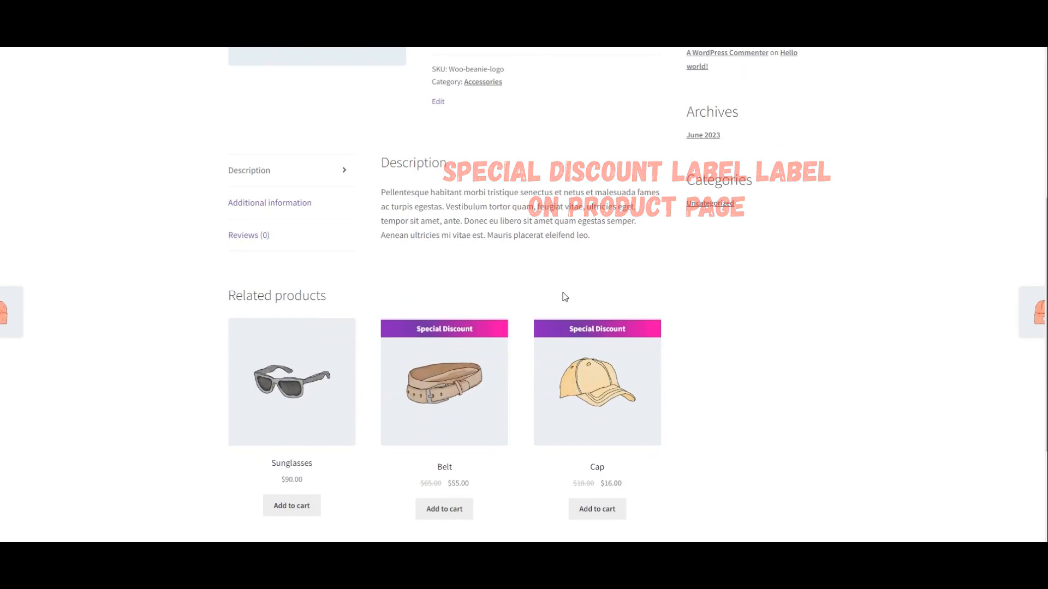
scroll(564, 293, up, 4)
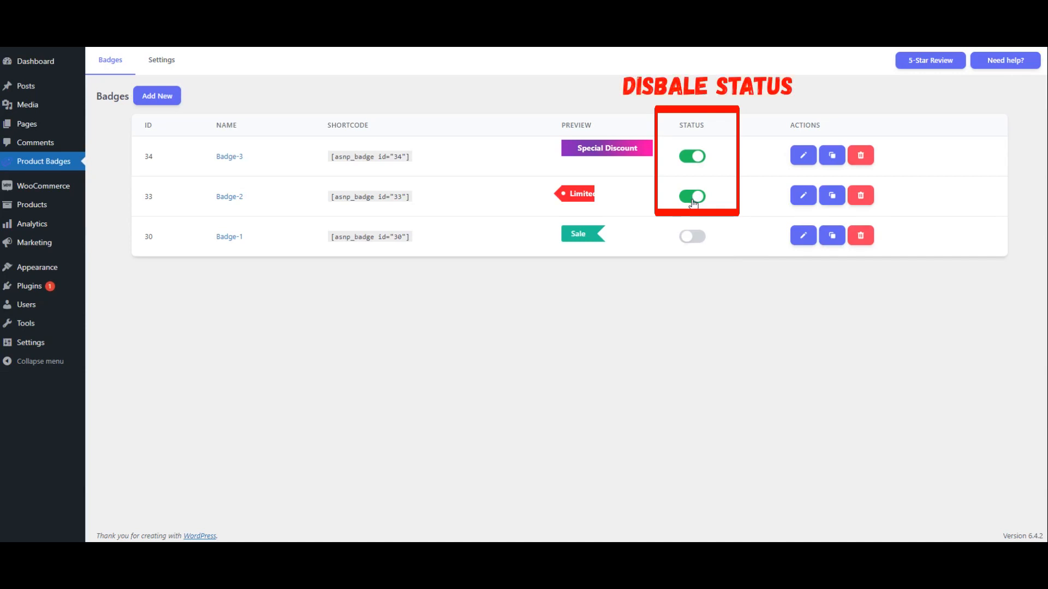
Step: Disable Badge-2 and Badge-3 in the badges list
click(692, 197)
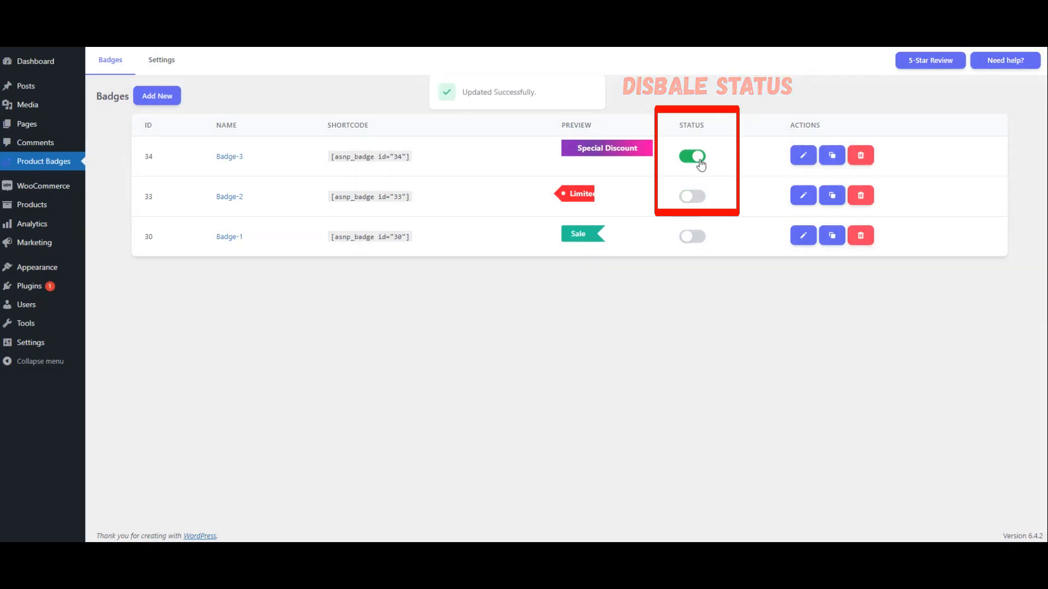
click(696, 159)
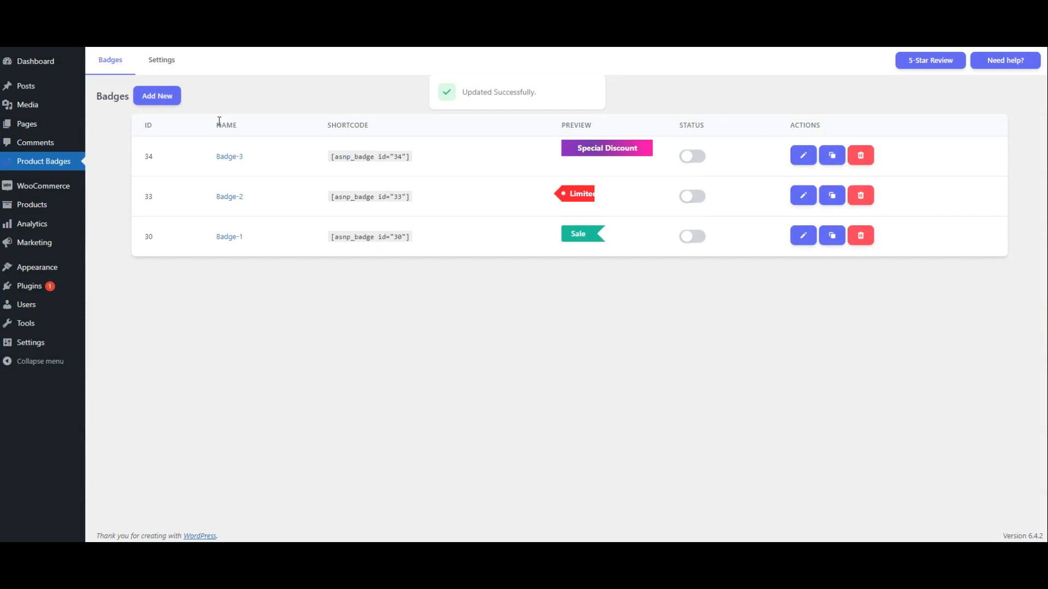
Step: Add a new badge named Badge-4 and choose the diagonal corner ribbon label style with cut-off ends
click(157, 97)
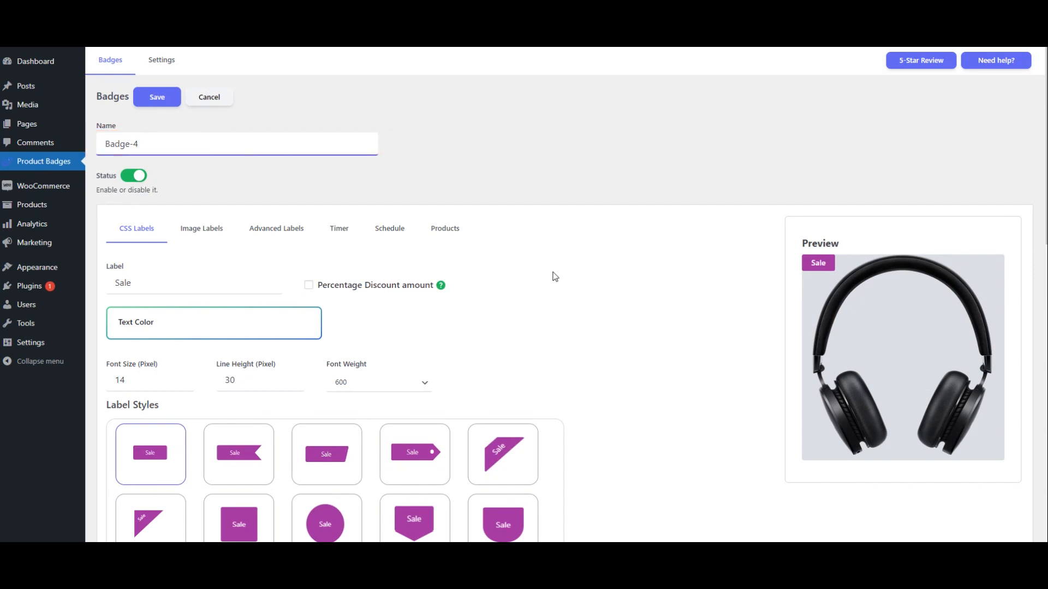
scroll(555, 277, down, 2)
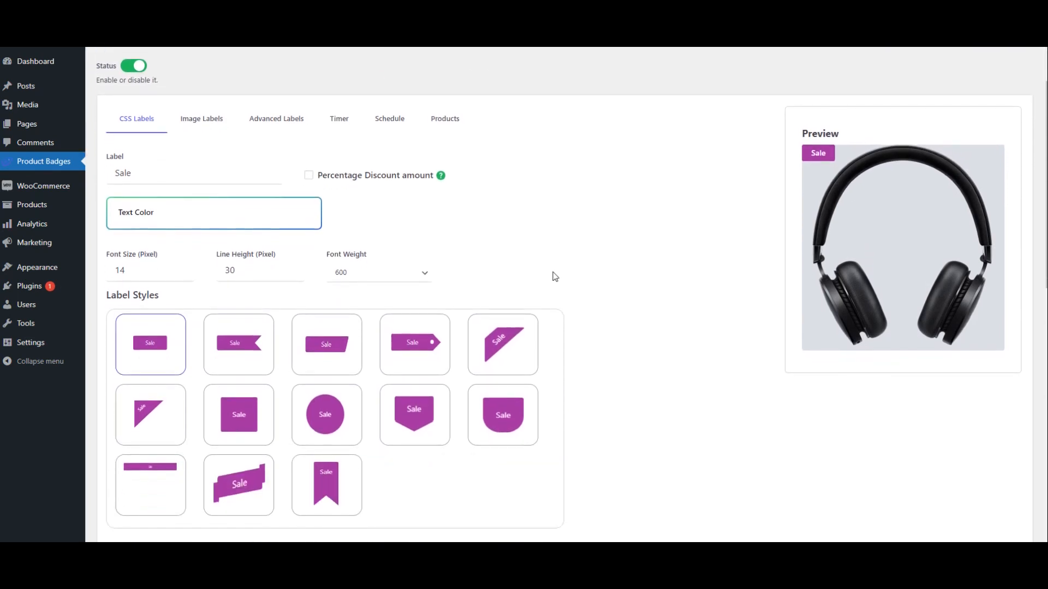
scroll(555, 277, down, 1)
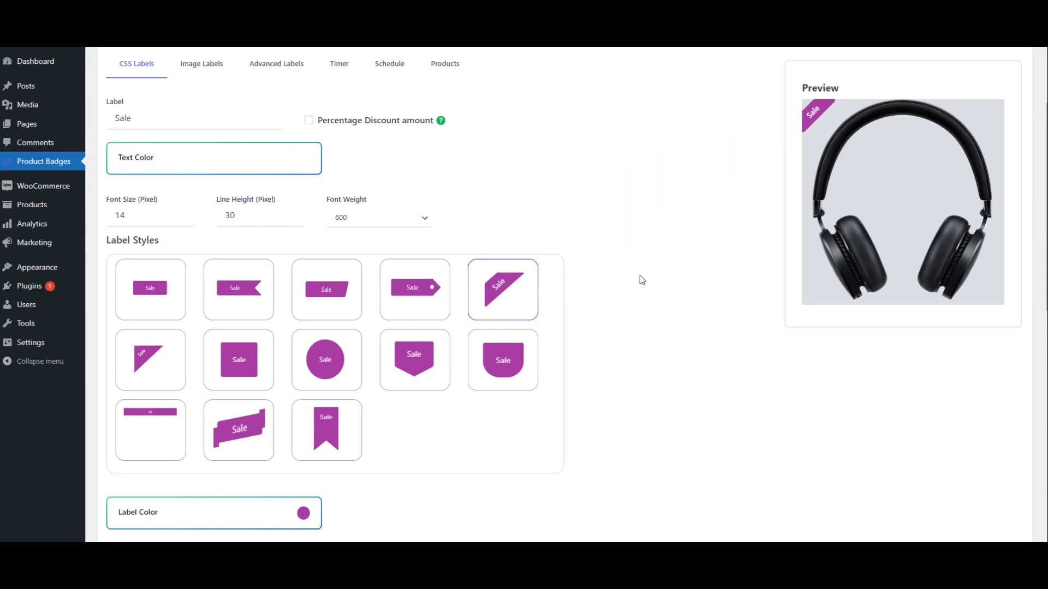
Step: Set the Badge-4 label width to 85 pixels and its label text to "Hot Deal"
scroll(639, 275, down, 2)
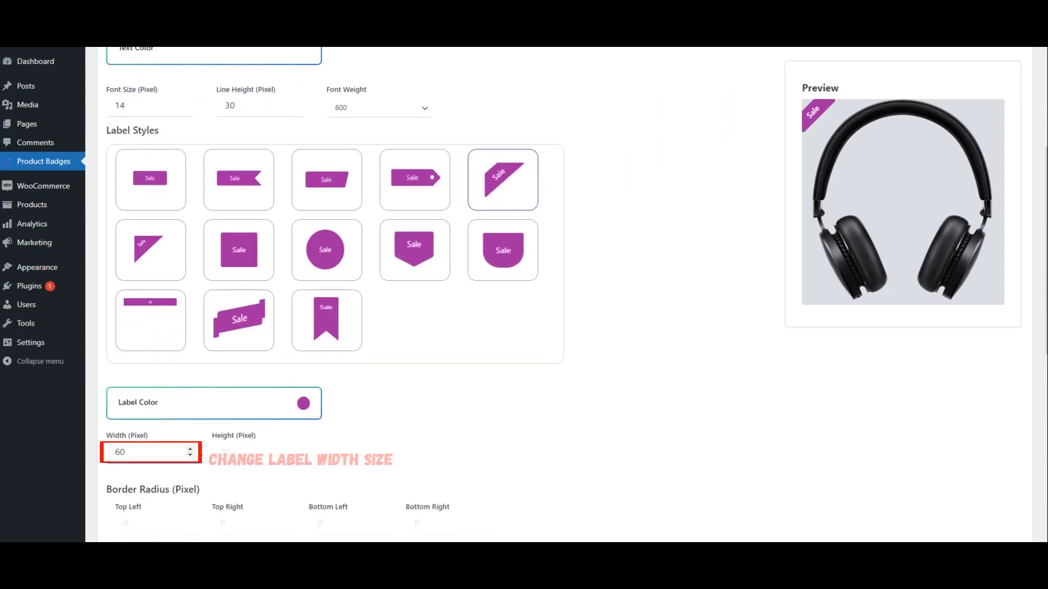
click(189, 449)
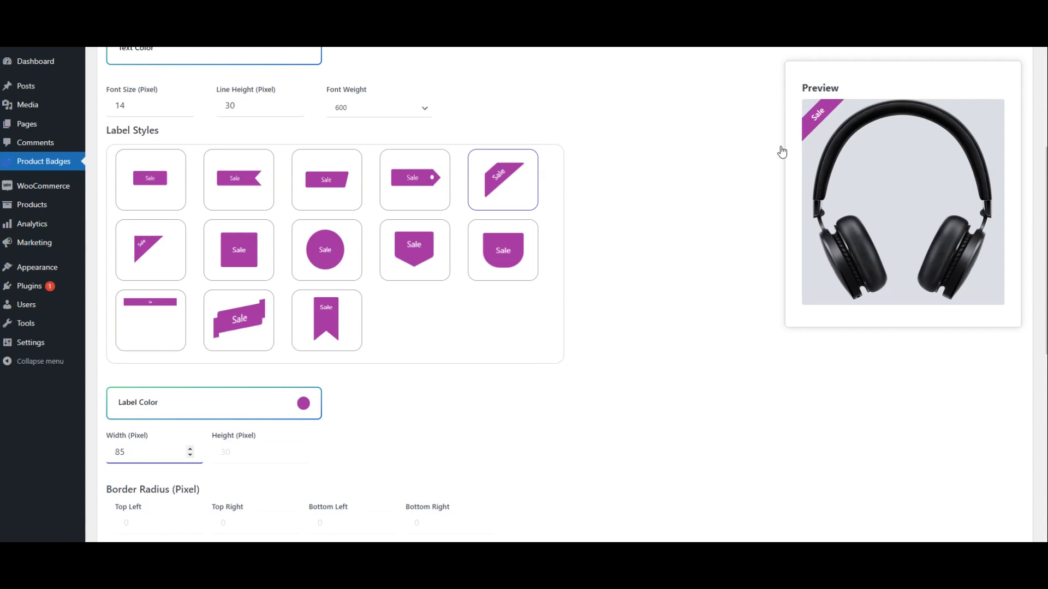
scroll(661, 276, up, 3)
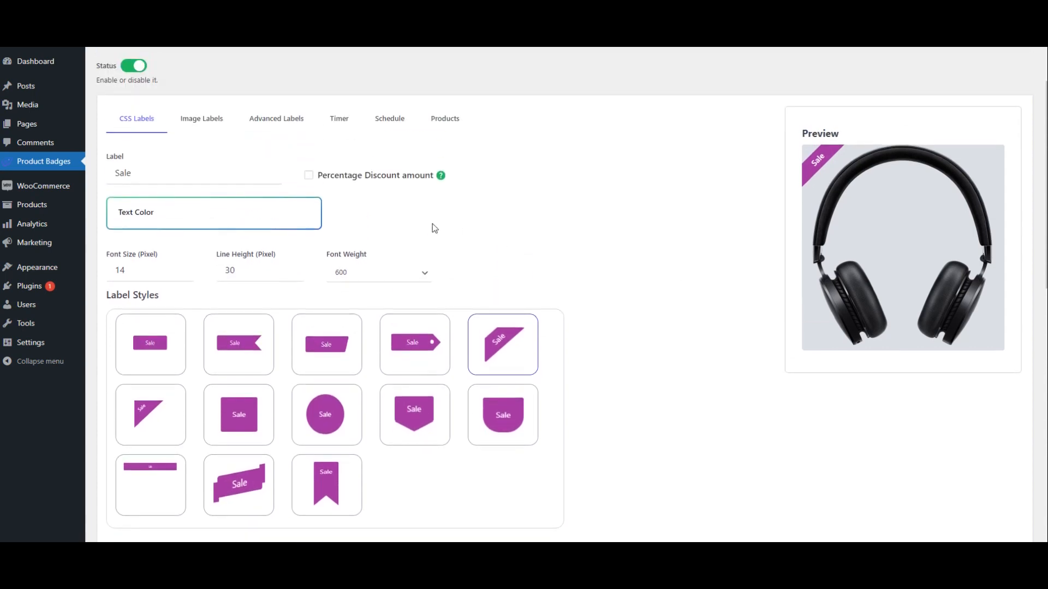
double_click(194, 177)
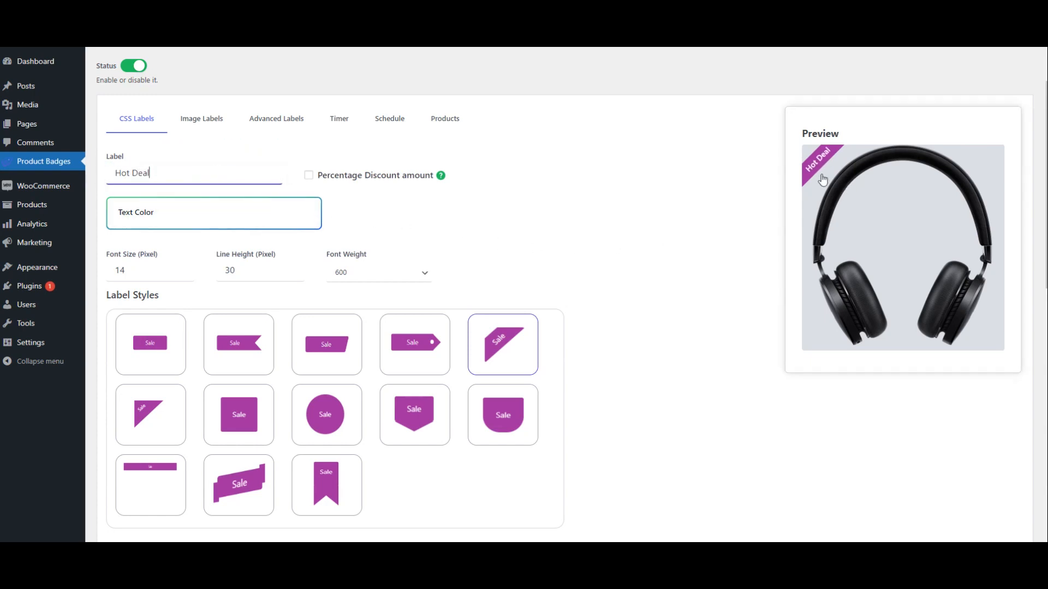
Step: Set the Badge-4 label color to salmon ff9494 and place the label at the bottom-left corner of the product image
scroll(602, 298, down, 5)
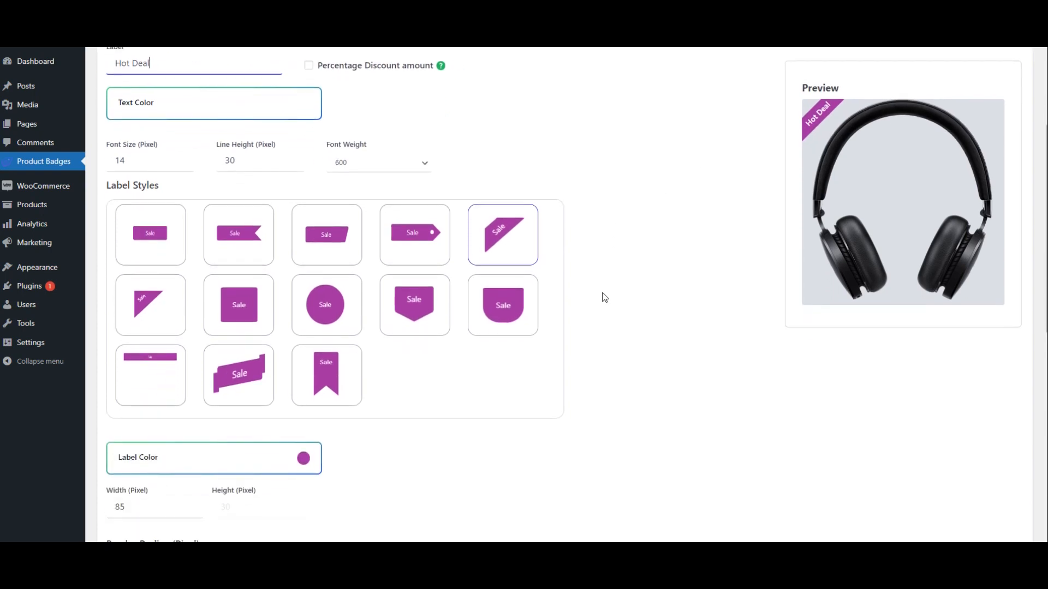
scroll(604, 297, down, 1)
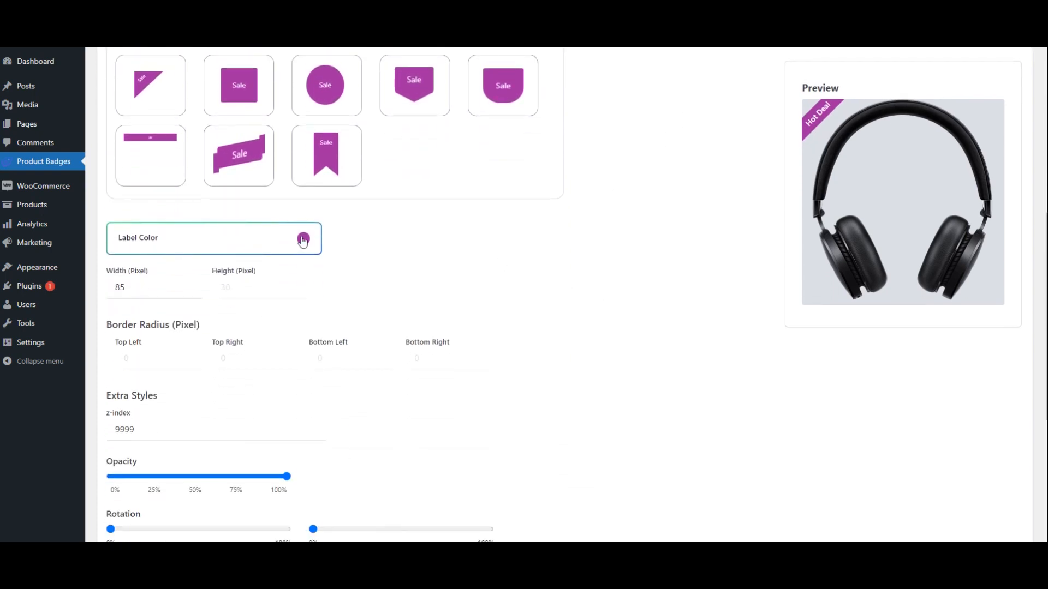
click(234, 243)
scroll(440, 307, down, 3)
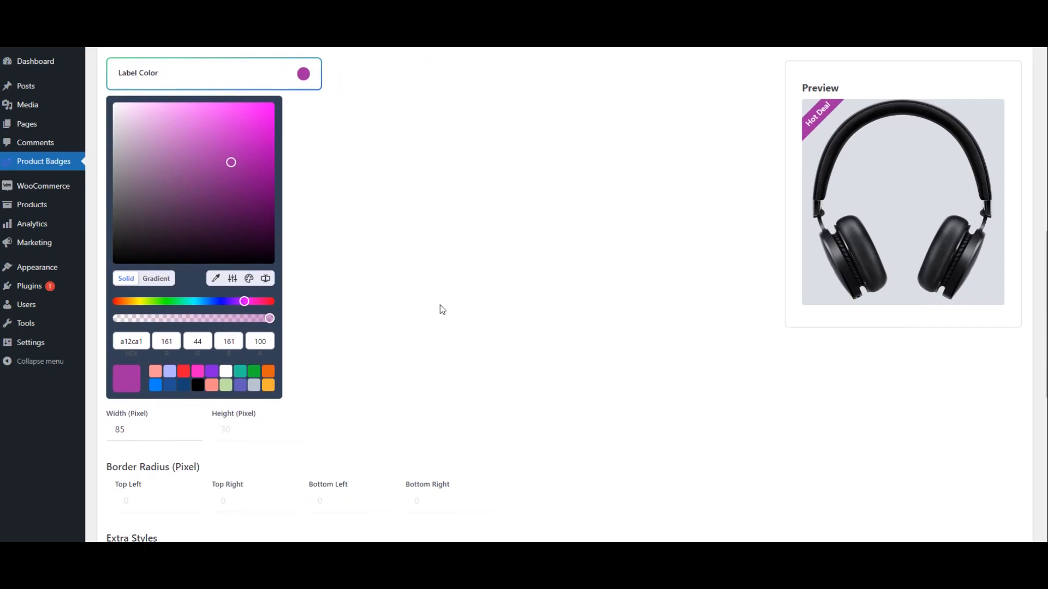
click(155, 372)
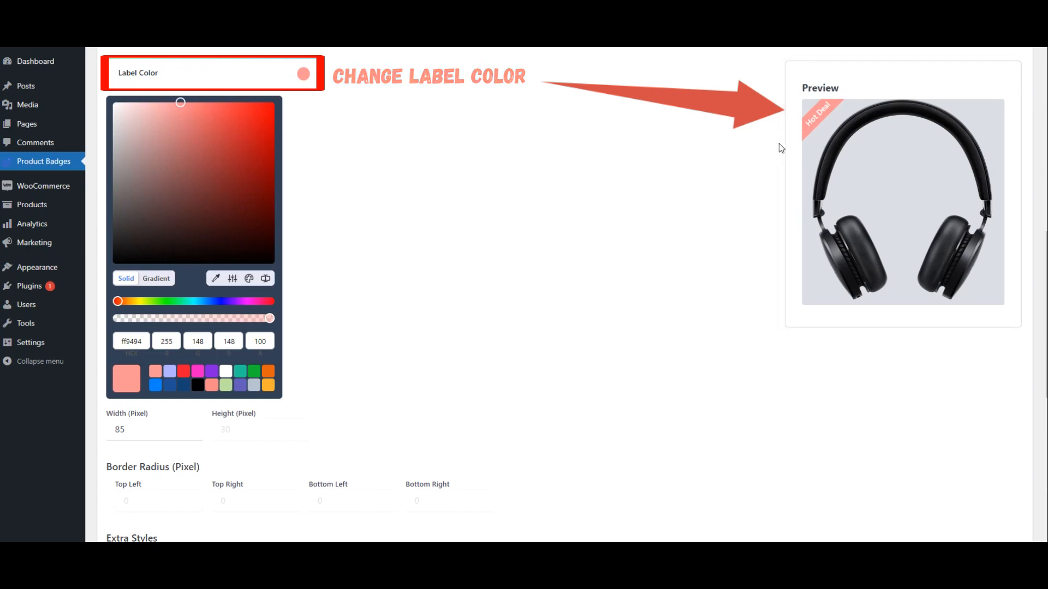
click(523, 213)
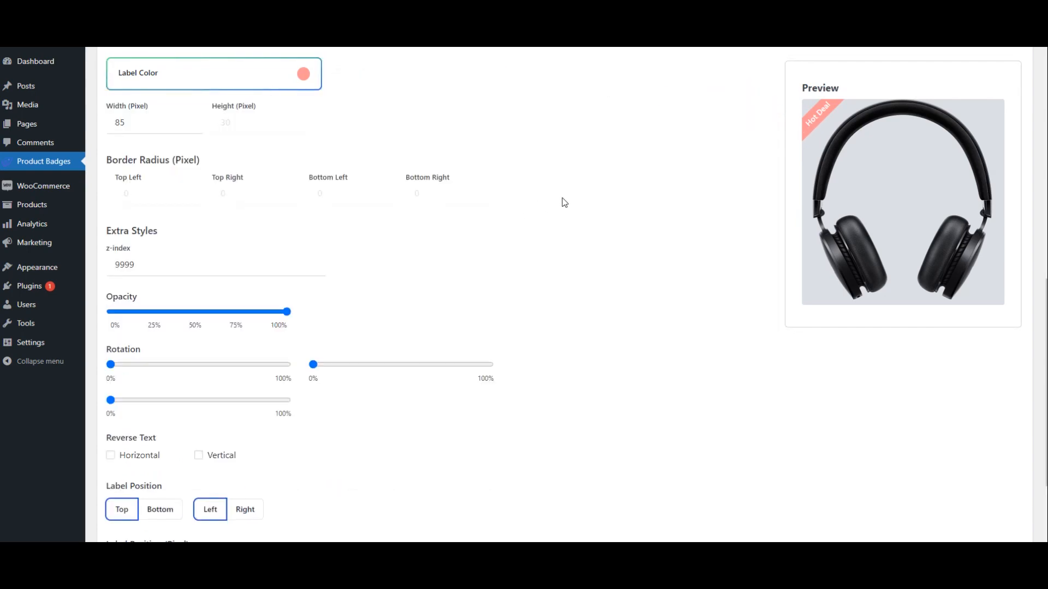
scroll(564, 203, down, 2)
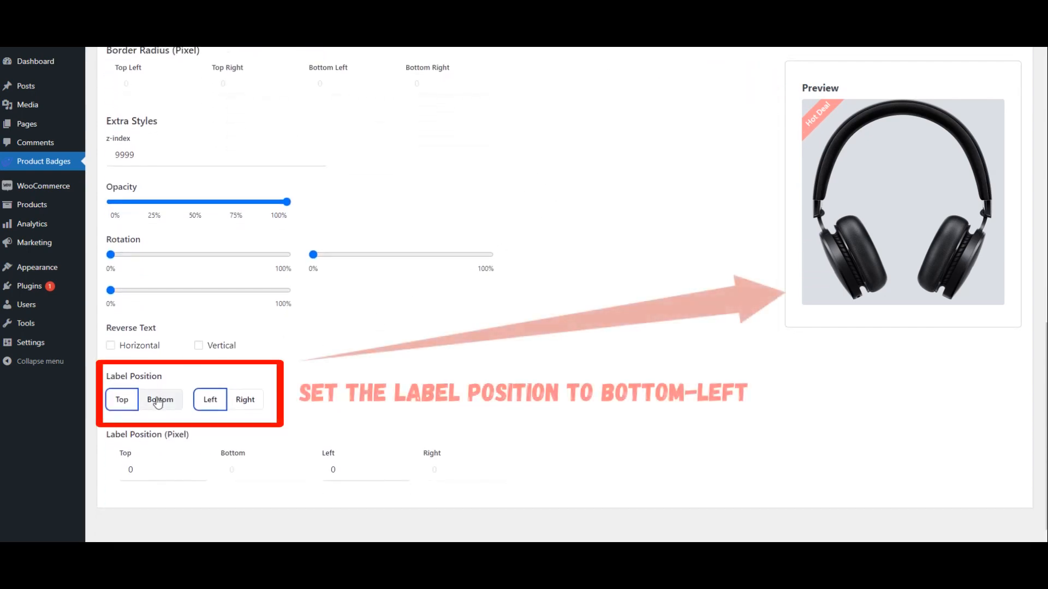
click(157, 404)
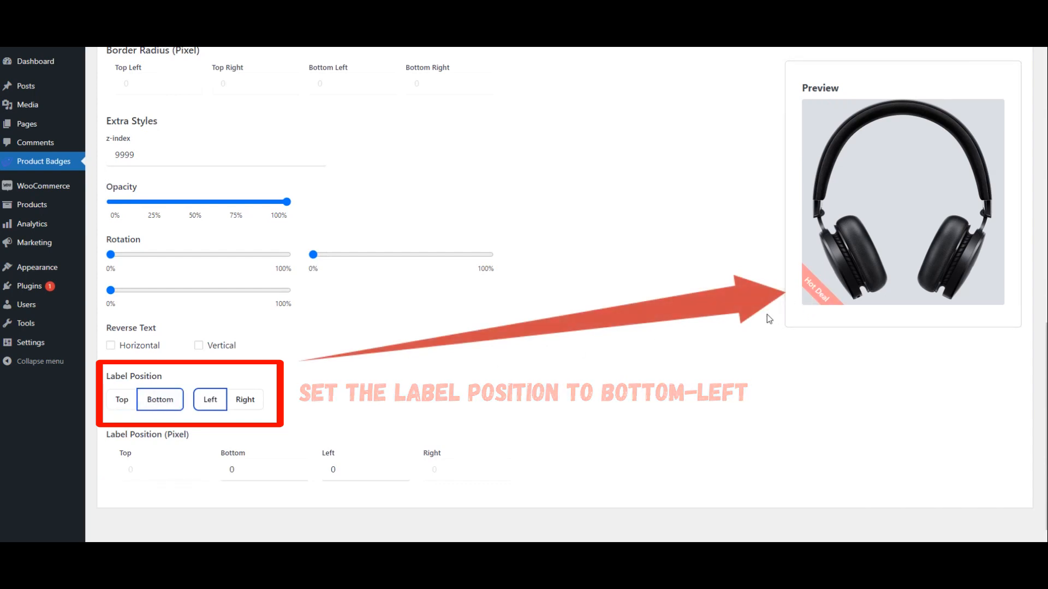
Step: Set the product condition of Badge-4 to Categories, Included, with the Clothing/Accessories category
scroll(578, 371, up, 5)
scroll(605, 349, up, 3)
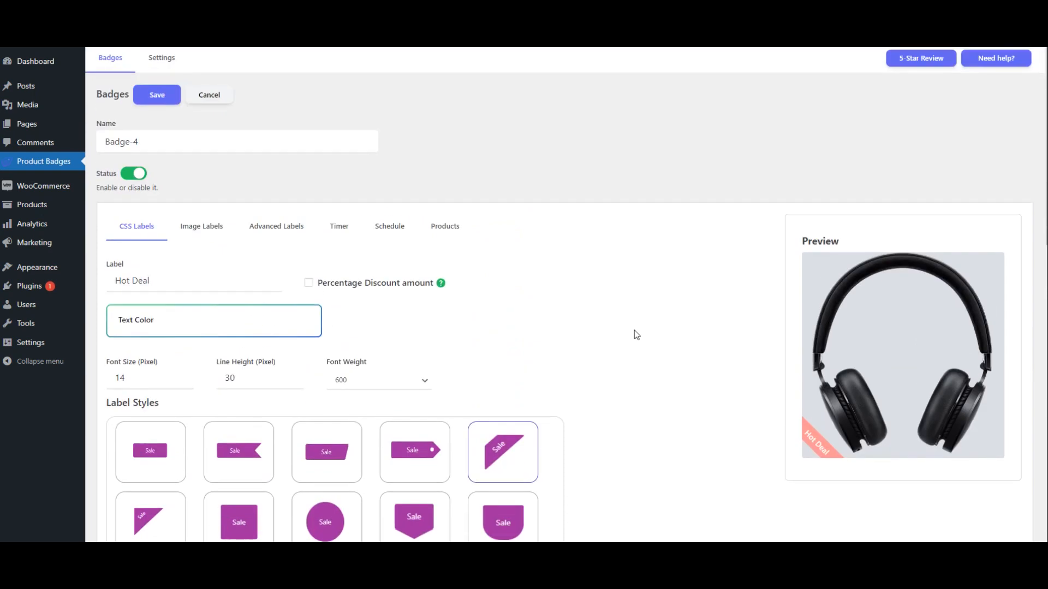
click(440, 234)
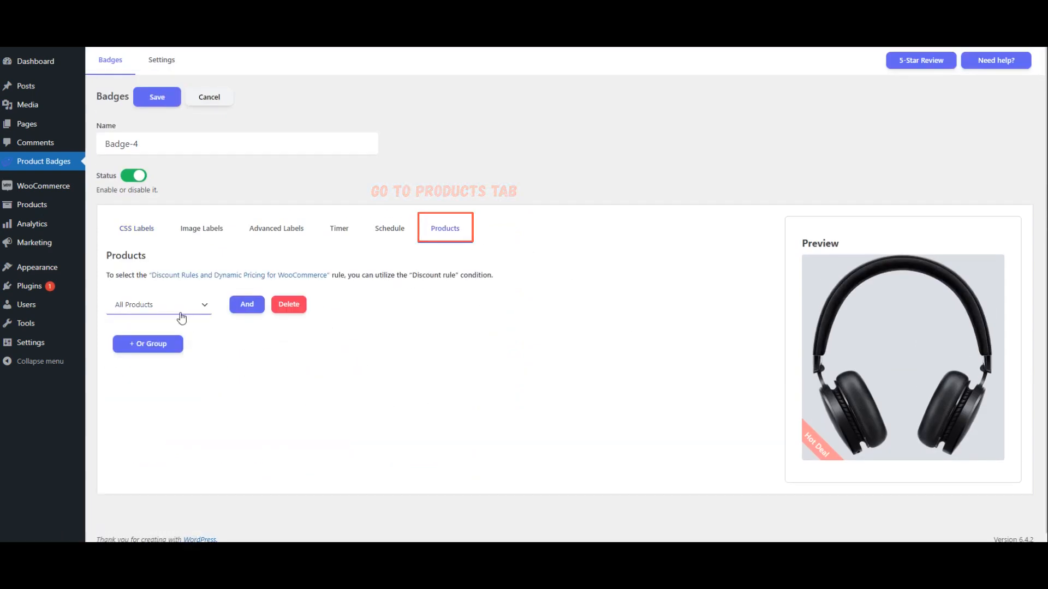
click(152, 307)
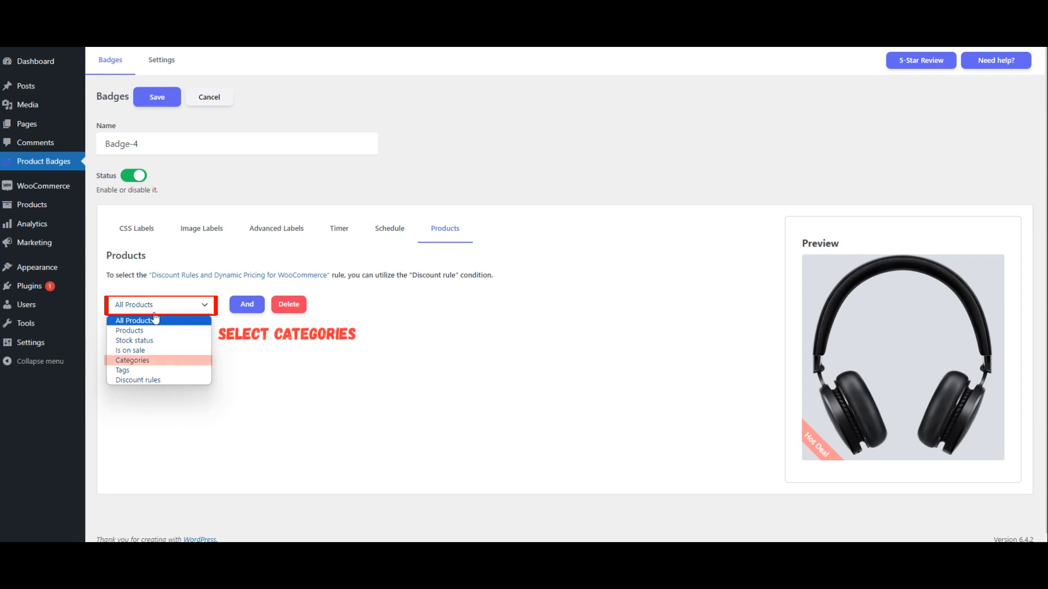
click(141, 364)
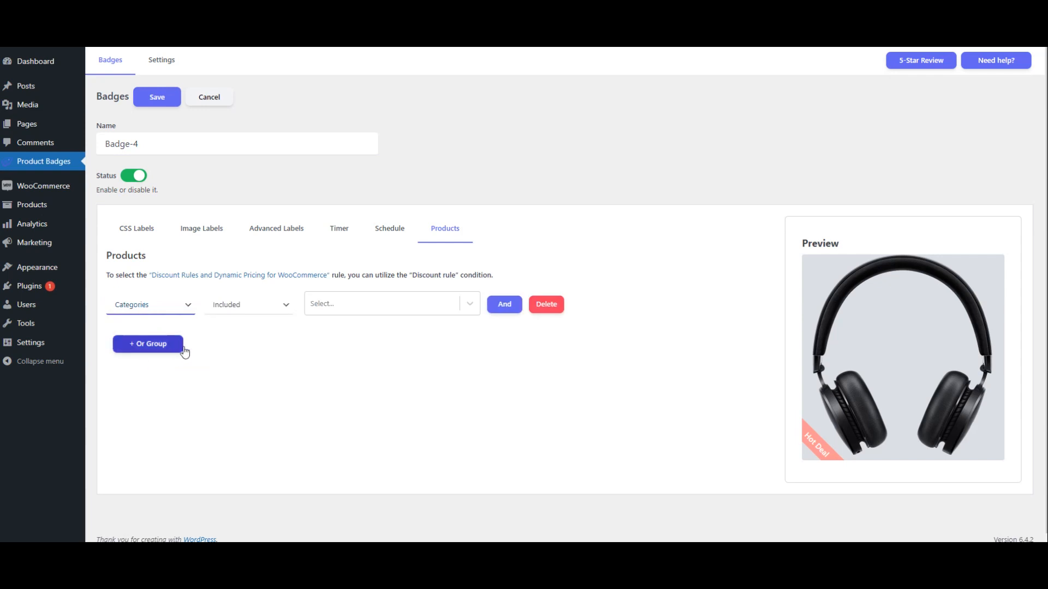
click(262, 307)
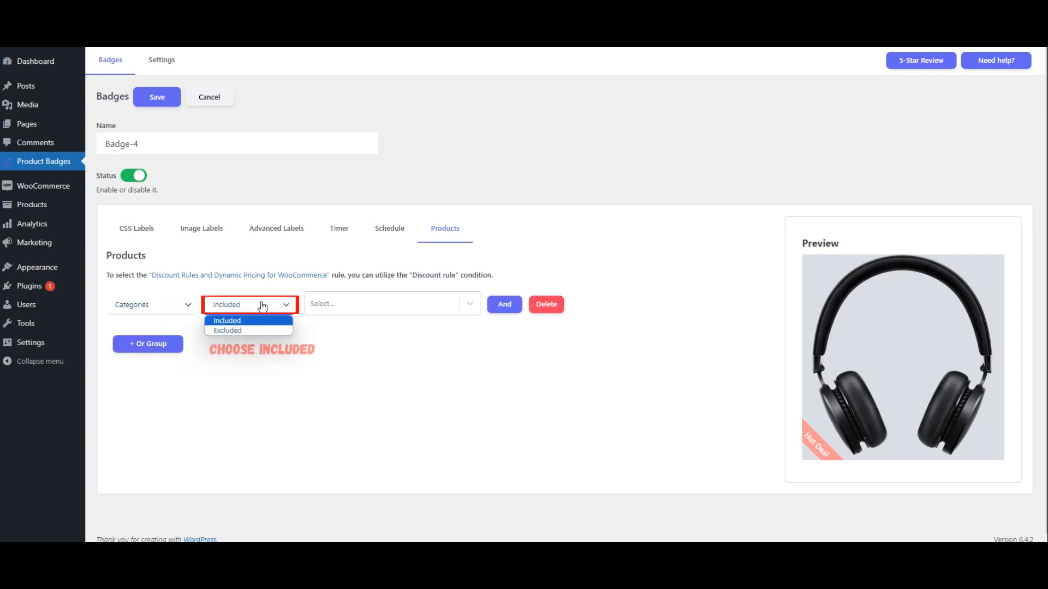
click(236, 321)
click(346, 303)
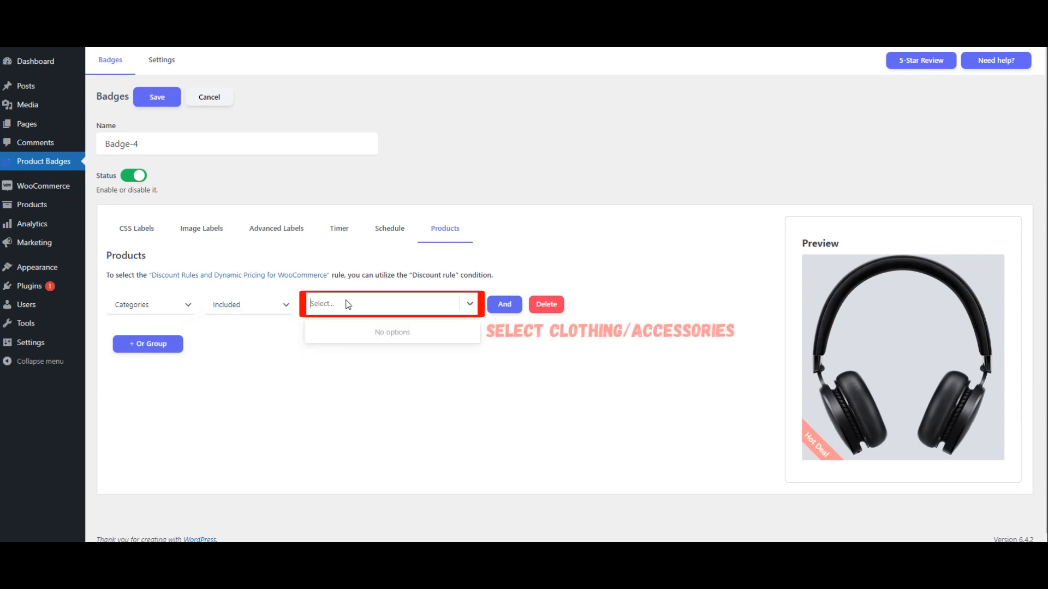
text(a)
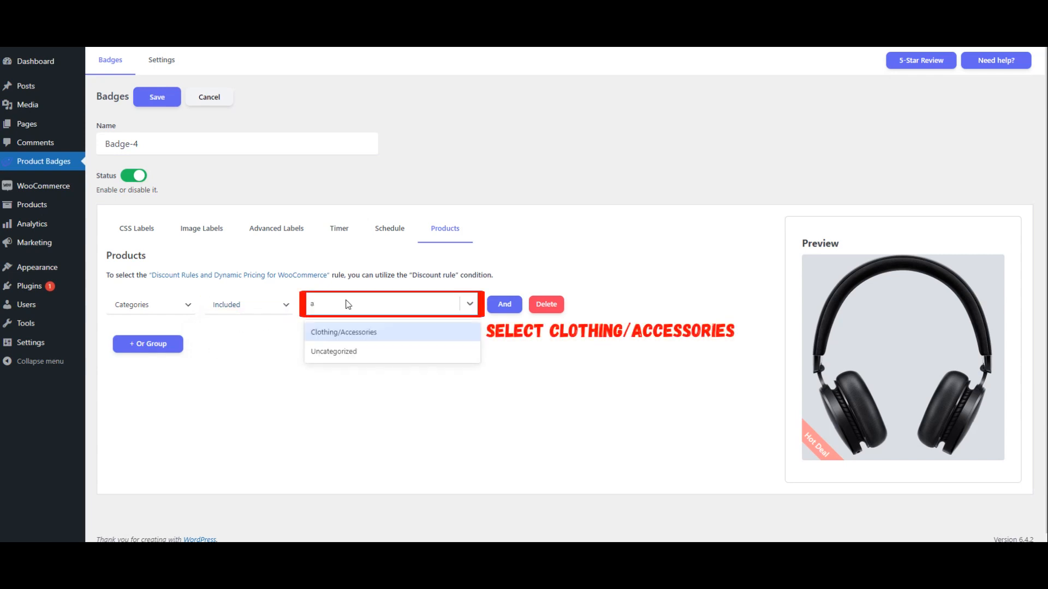
click(335, 331)
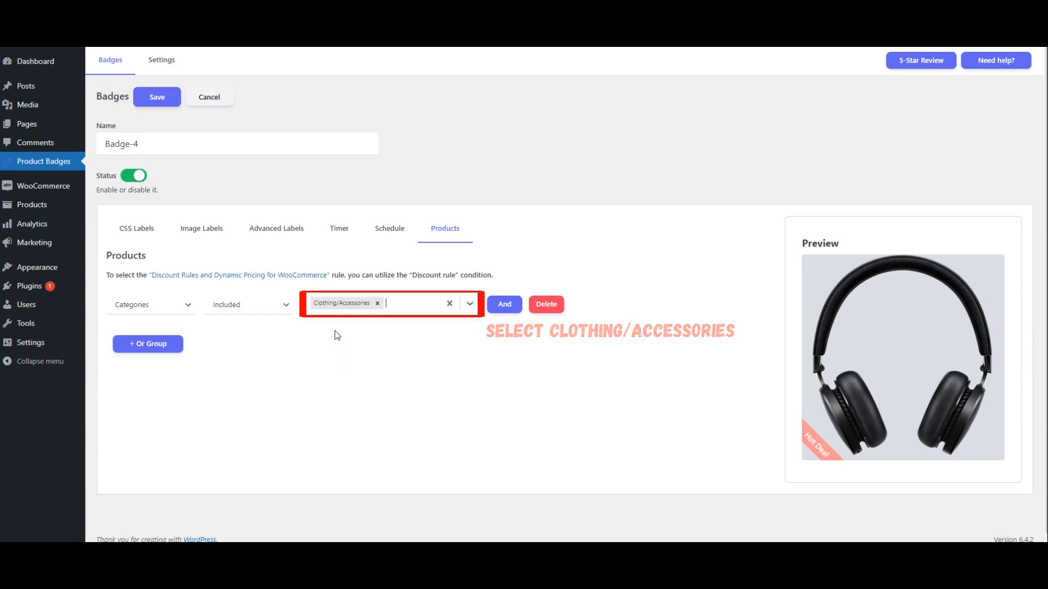
Step: Save Badge-4, check the Hot Deal label on the shop page, and open the Cap product
click(164, 102)
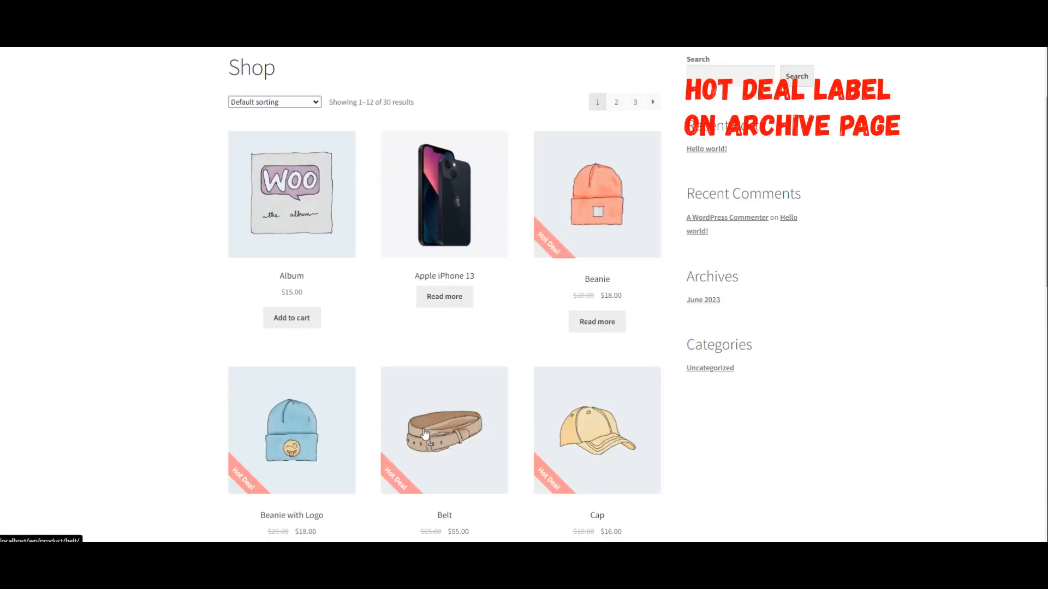
scroll(679, 456, down, 2)
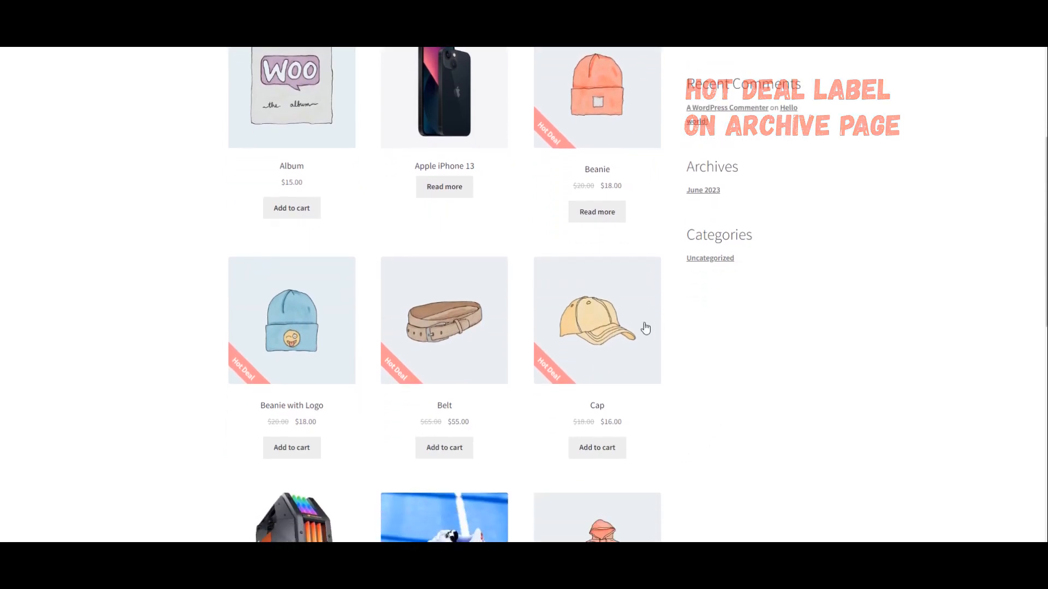
click(589, 343)
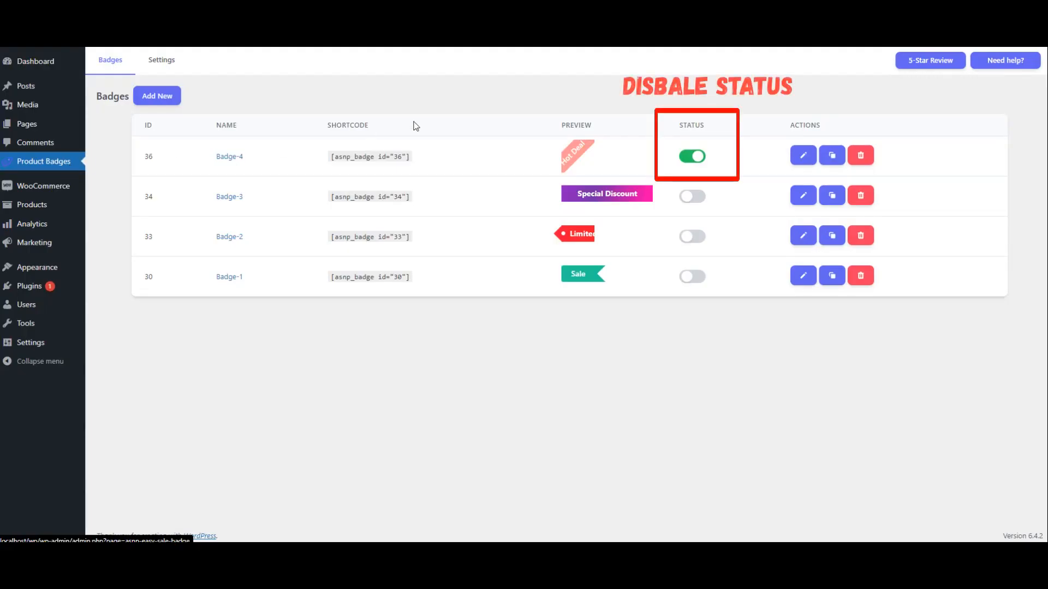
Step: Disable Badge-4 in the badges list
click(692, 158)
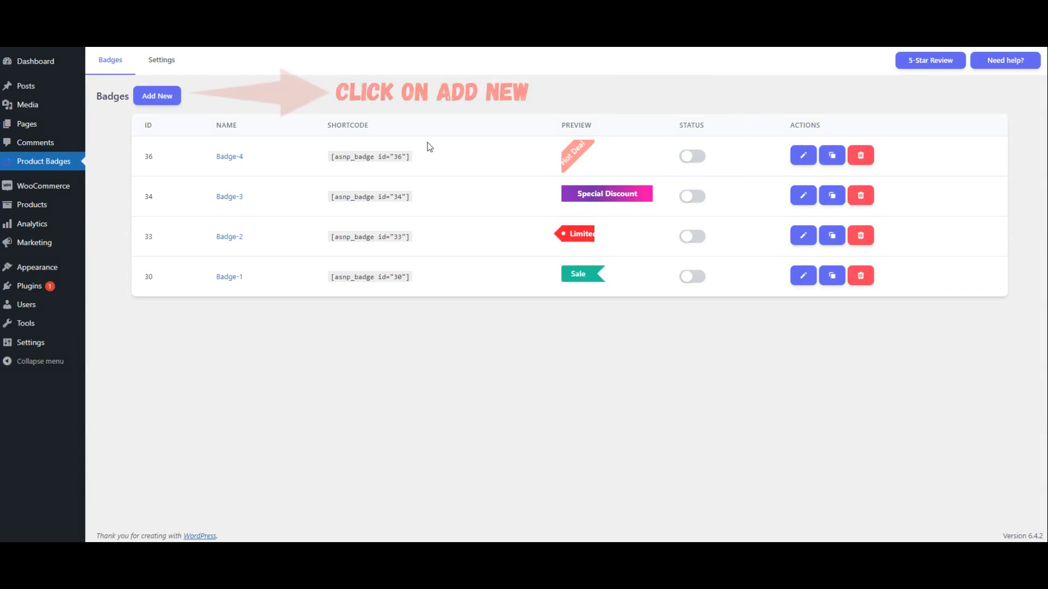
Step: Add a new badge named Badge-5 and choose the slanted-edge CSS label style, third in the first row
click(176, 108)
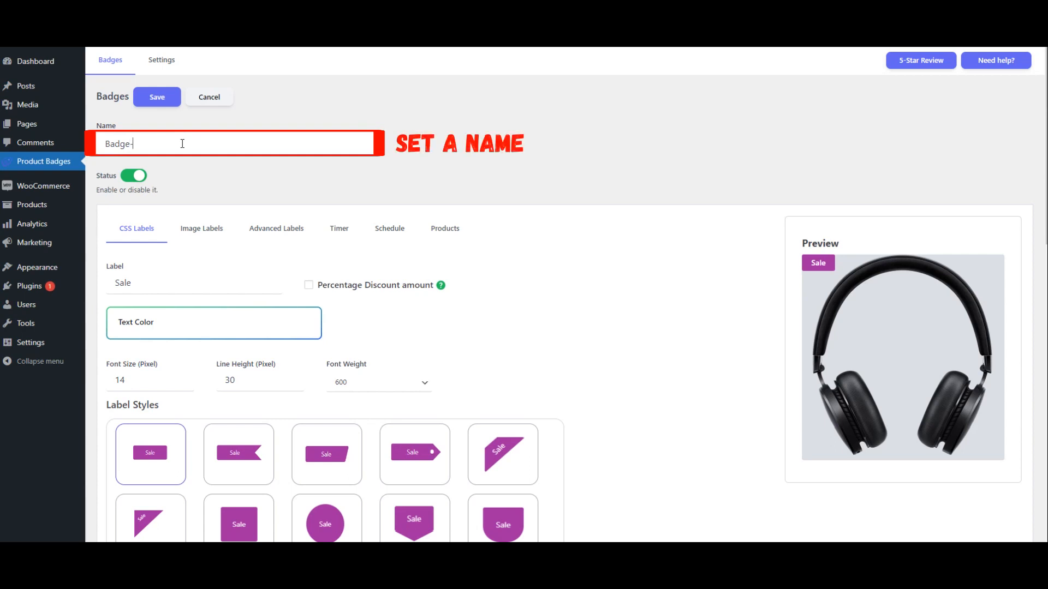
text(-5)
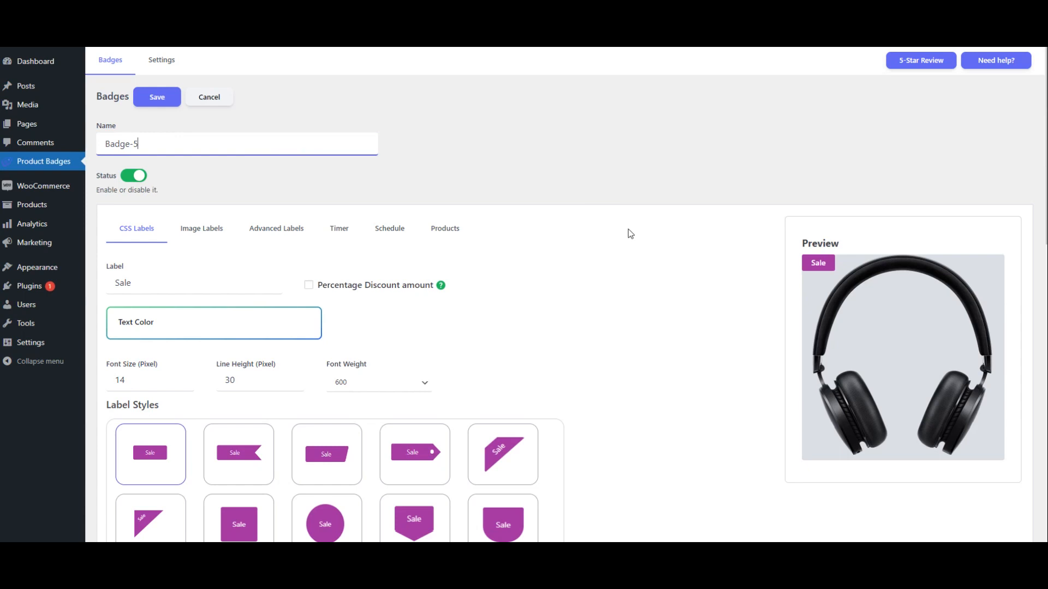
scroll(636, 227, down, 3)
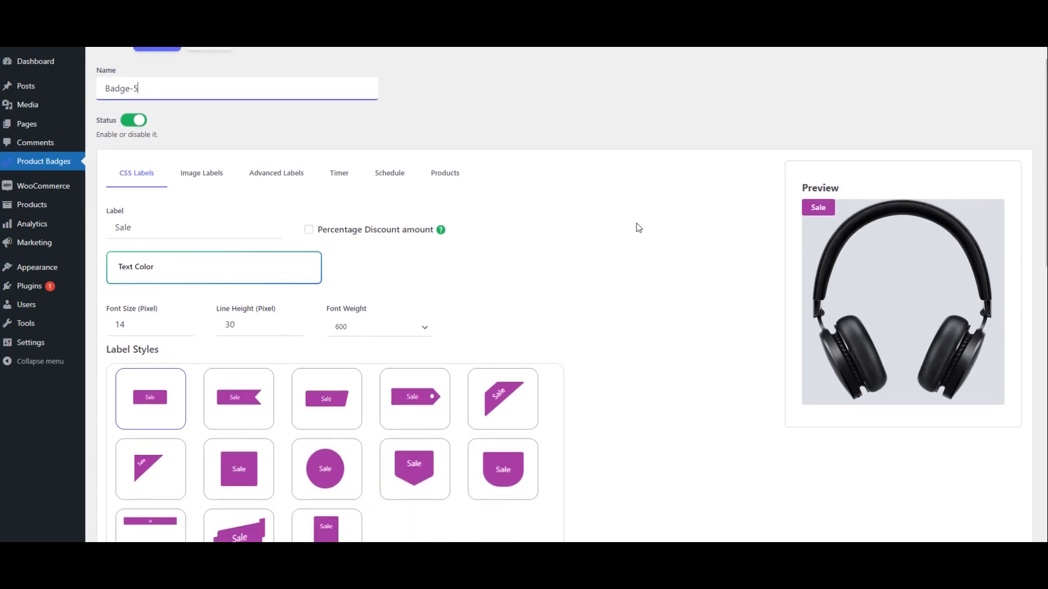
click(324, 297)
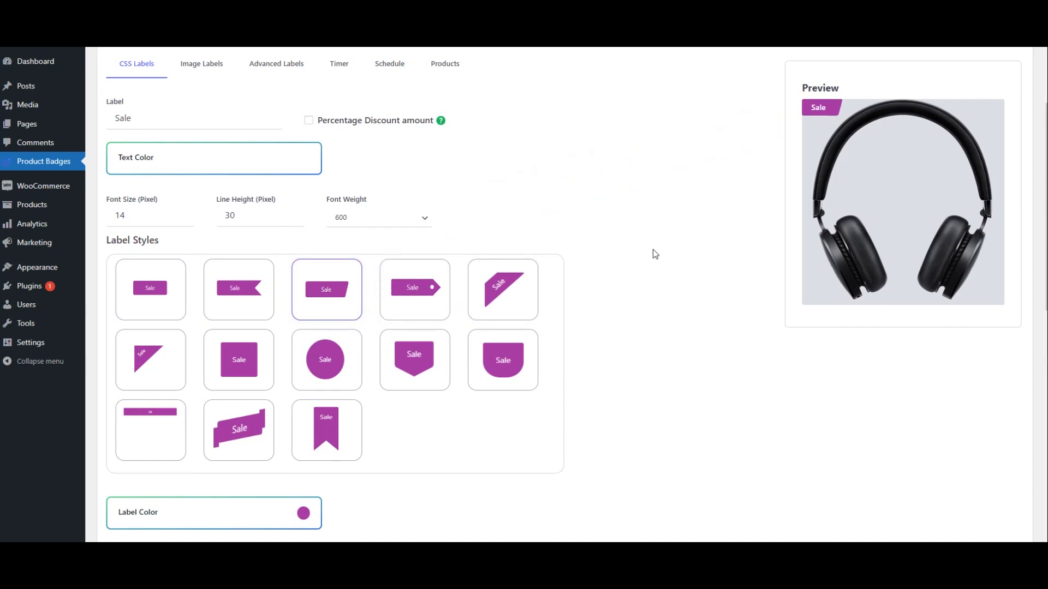
Step: Set the Badge-5 label width to 90 pixels and change the label text to Best Seller
scroll(652, 250, down, 2)
click(190, 449)
click(190, 450)
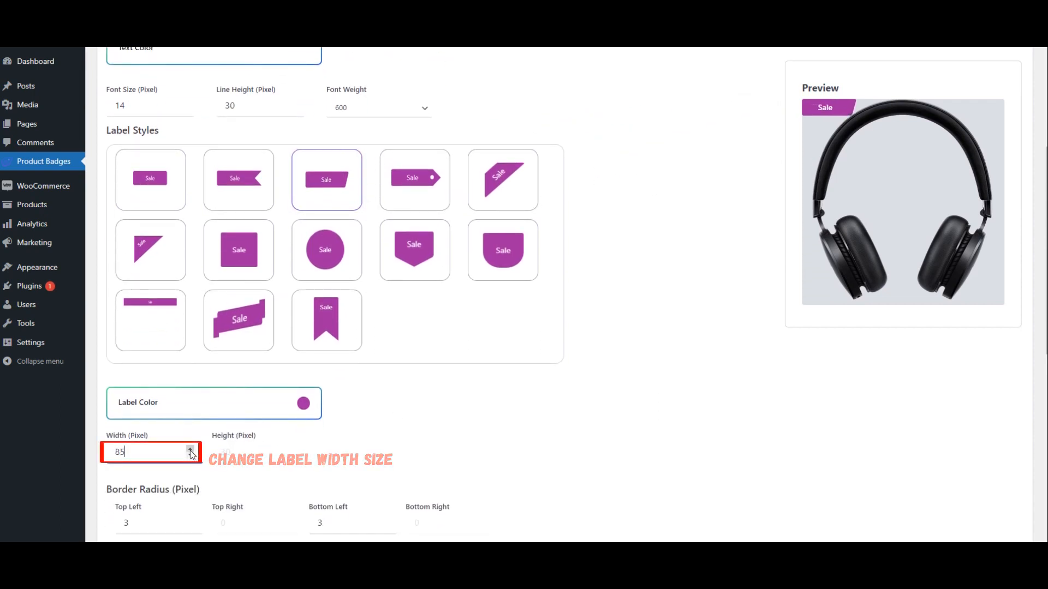
scroll(619, 402, up, 5)
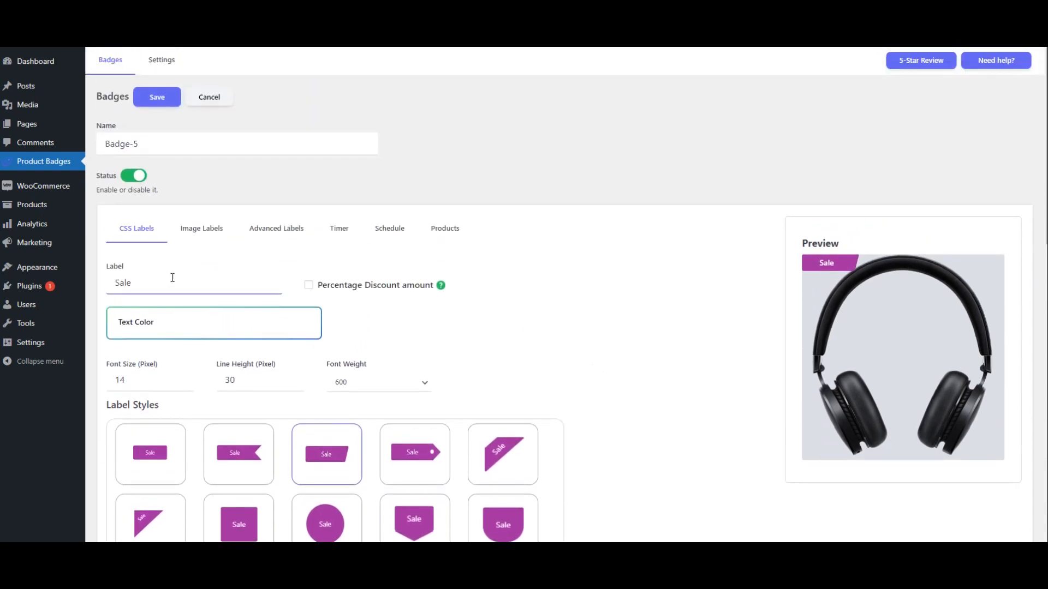
key(BackSpace)
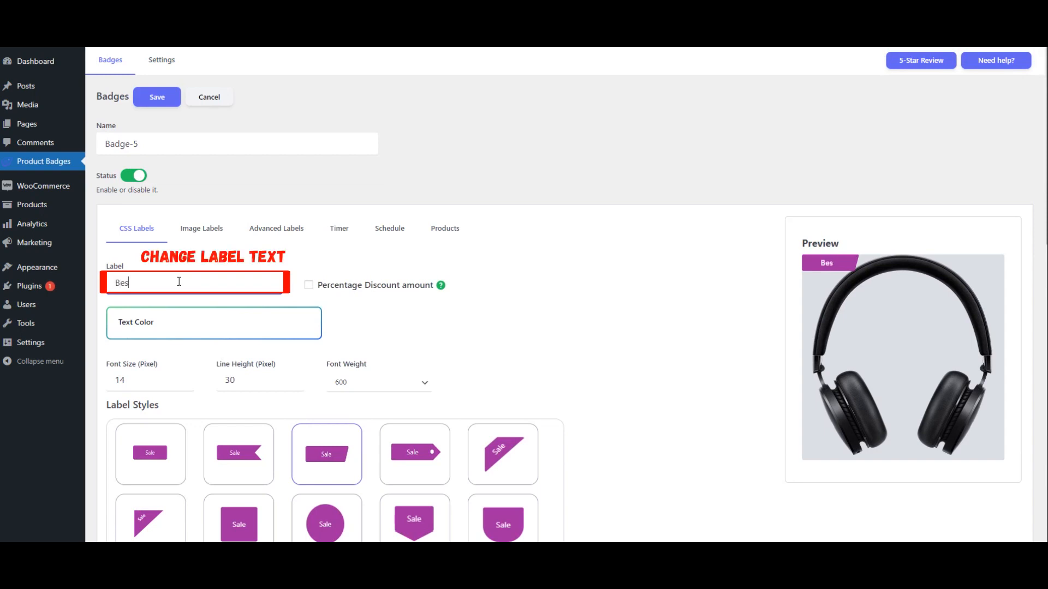
text(Best Seller)
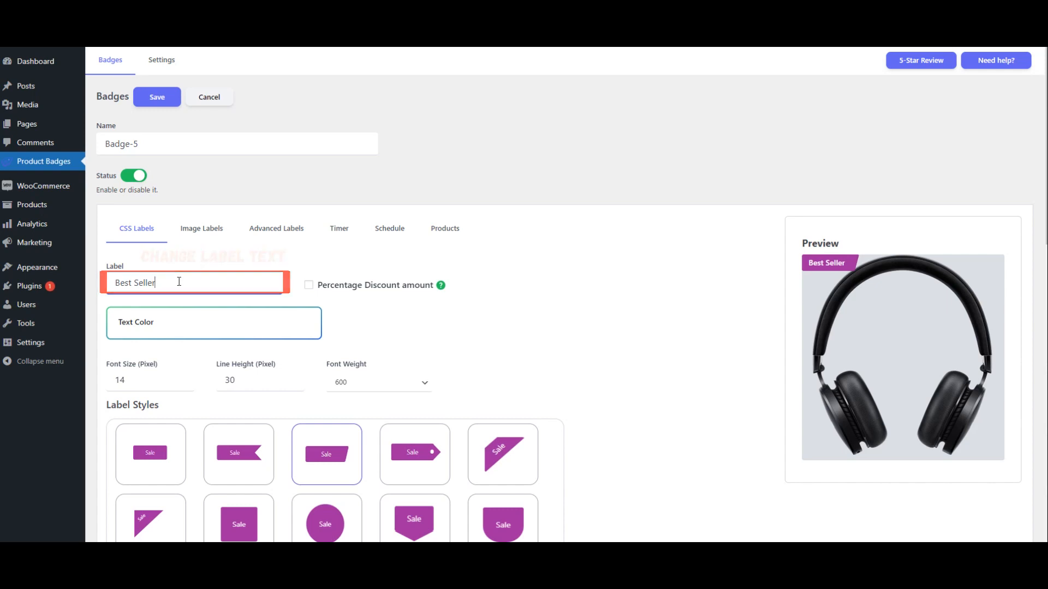
Step: Change the Badge-5 label color to the orange preset ffb031 and shift it to a deeper, more saturated orange
scroll(600, 281, down, 7)
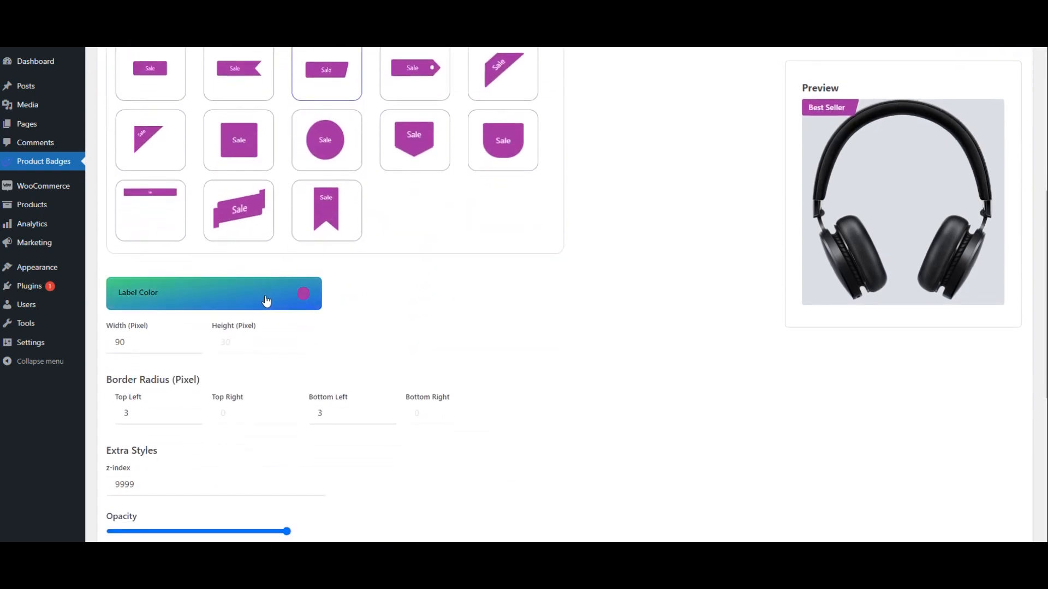
scroll(266, 301, down, 3)
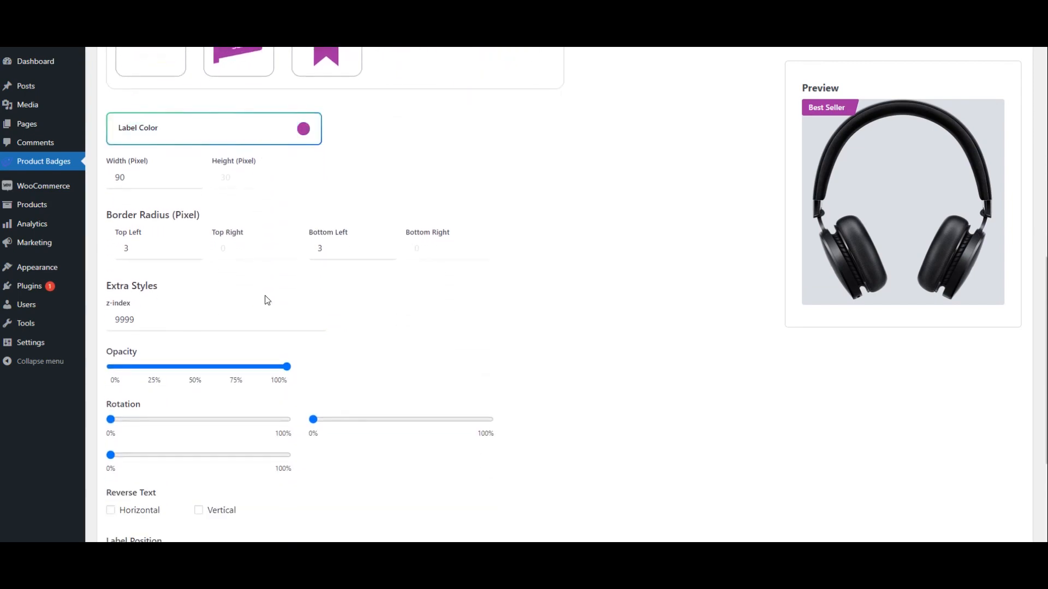
click(303, 131)
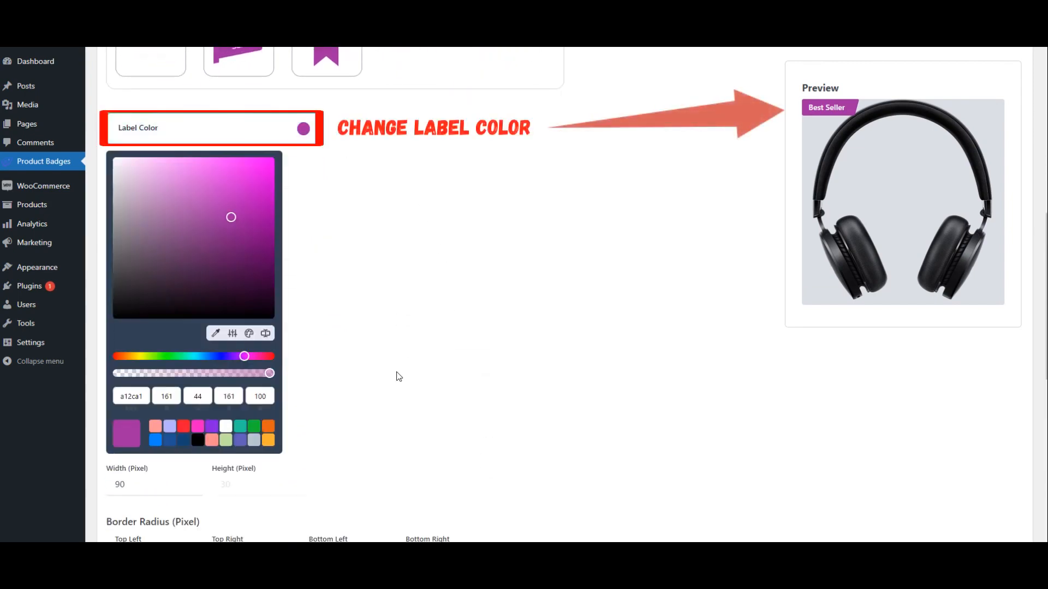
click(267, 440)
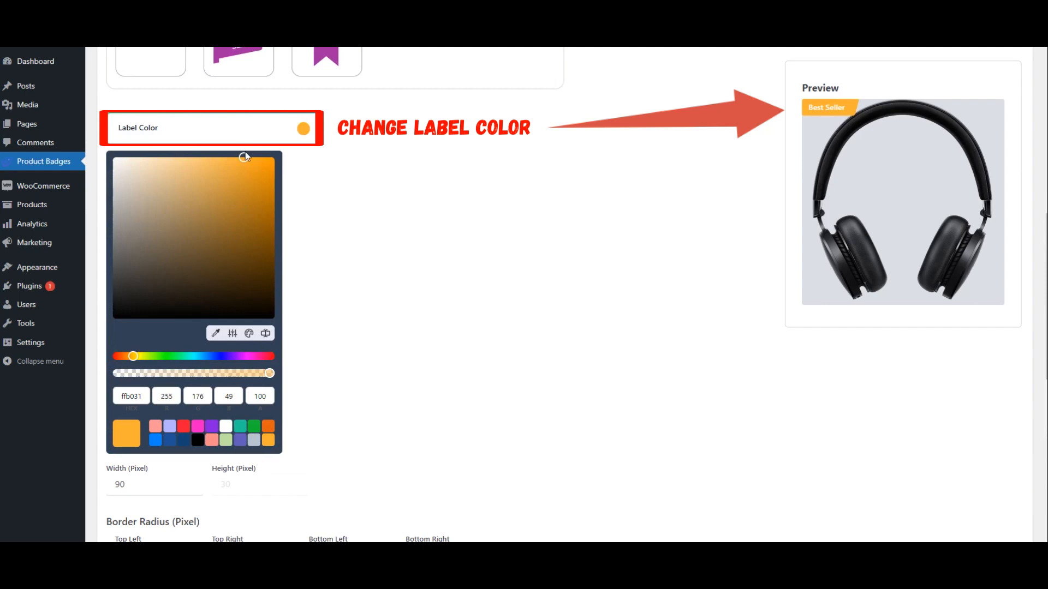
drag(252, 166, 266, 163)
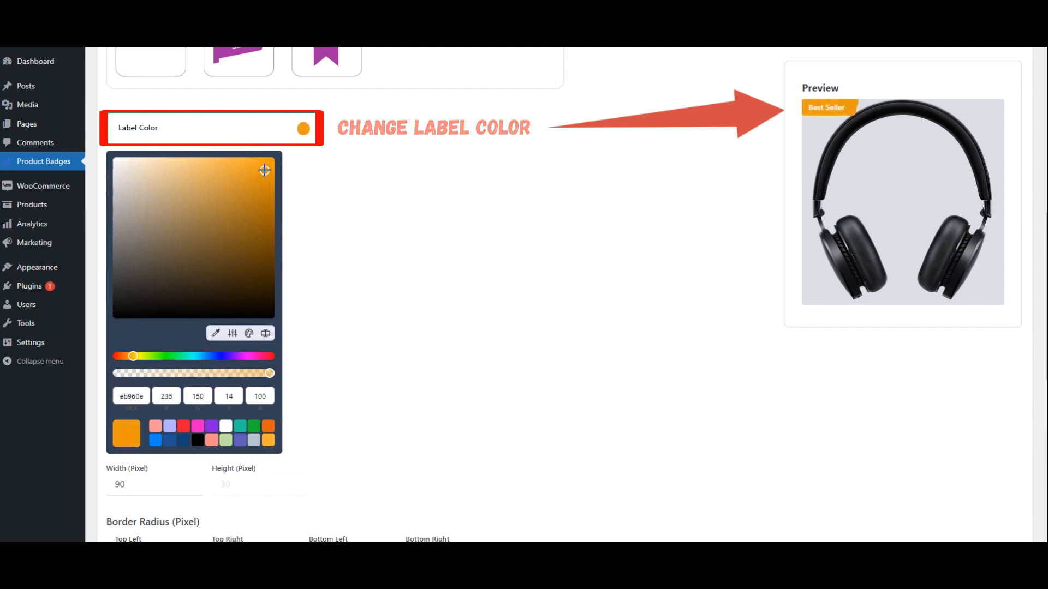
click(647, 197)
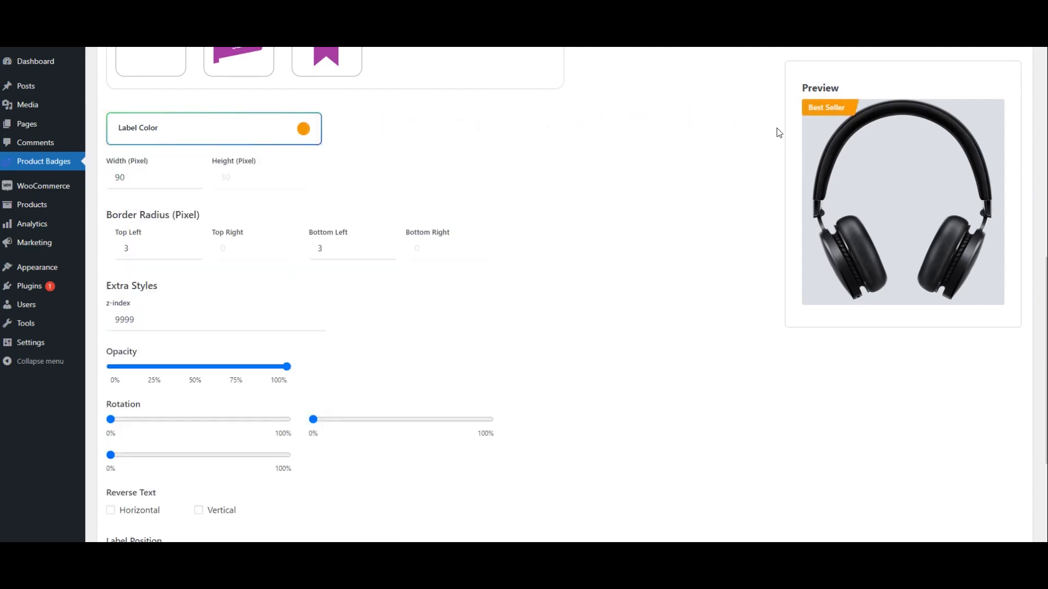
Step: Place the Best Seller label at the bottom-right corner of the product image and set its font weight to Bold
scroll(560, 222, down, 3)
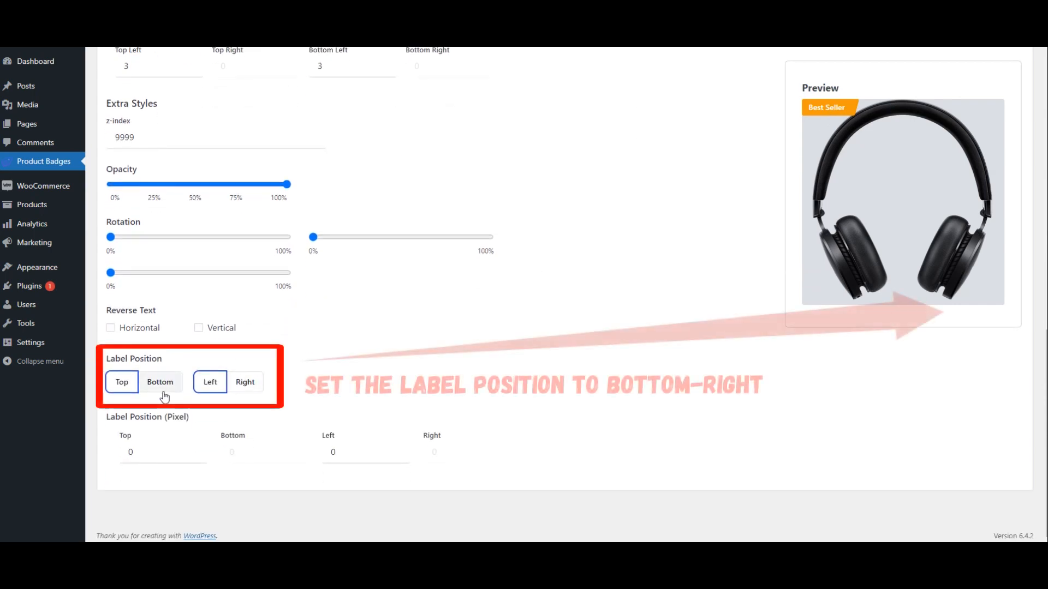
click(171, 393)
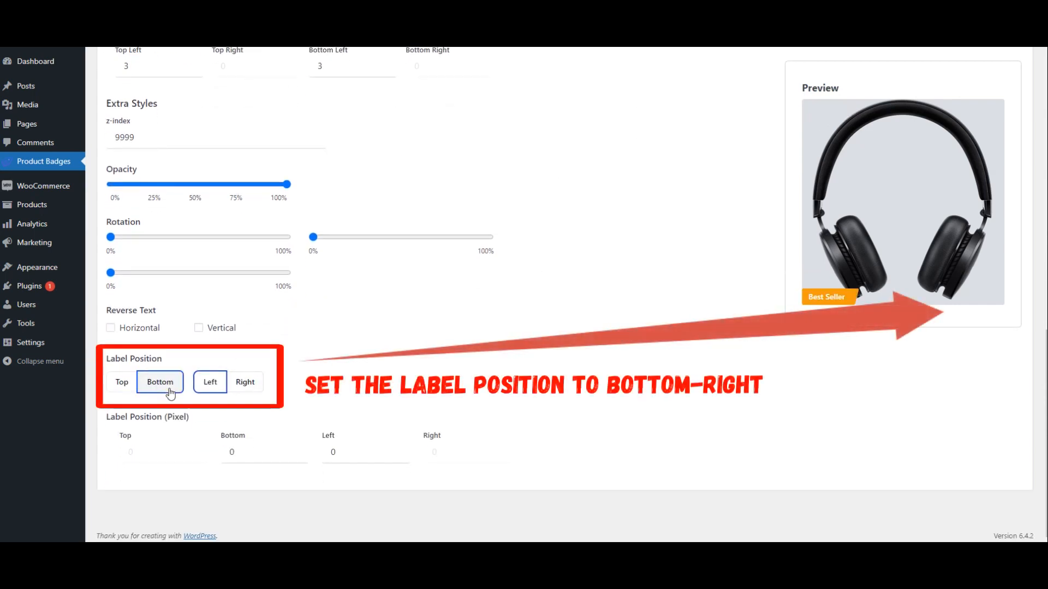
click(256, 385)
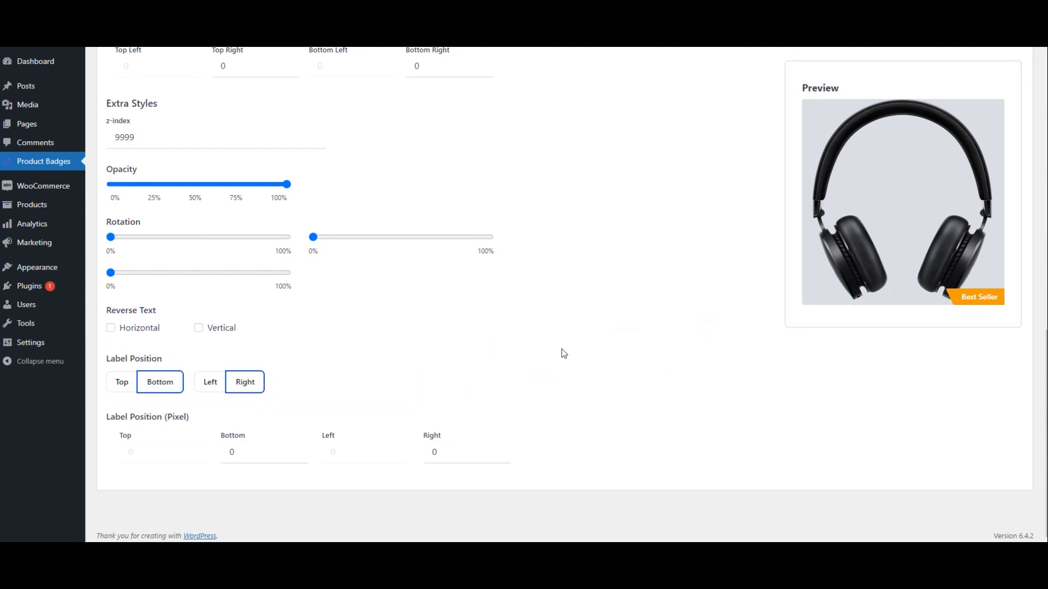
scroll(561, 349, up, 5)
scroll(628, 322, up, 7)
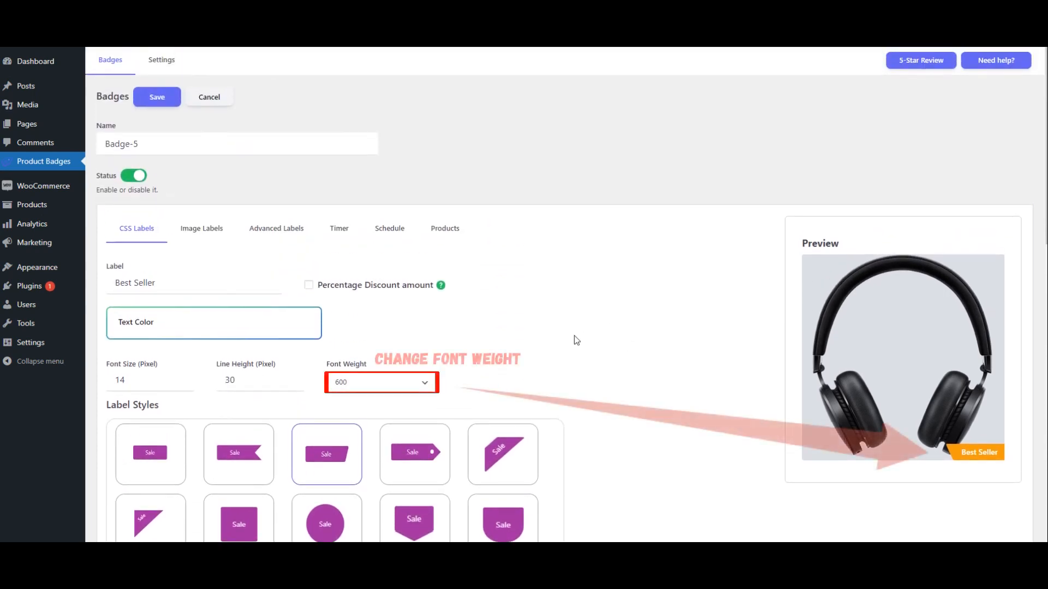
click(371, 387)
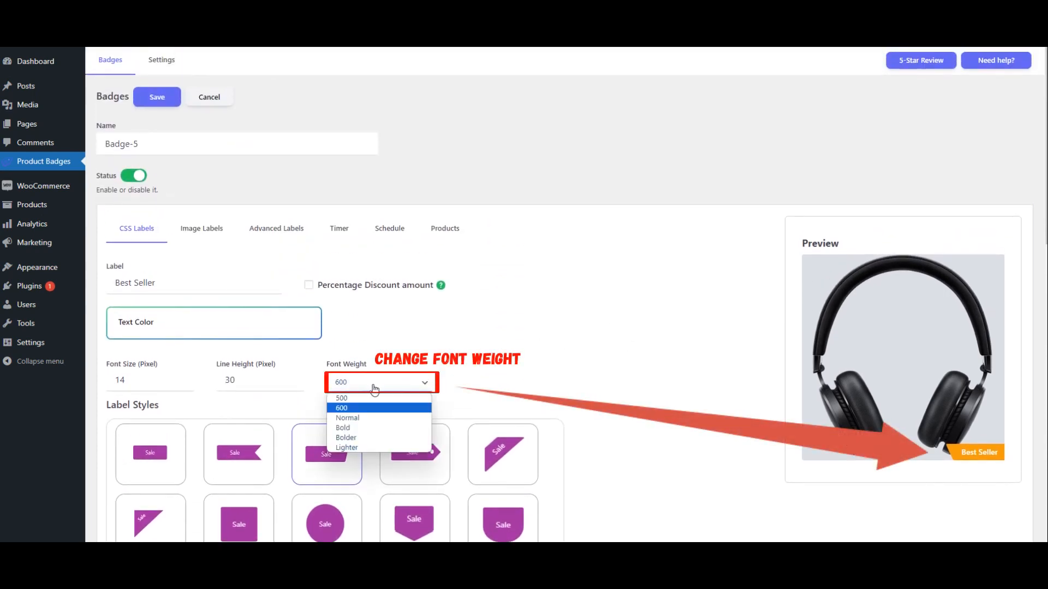
click(368, 428)
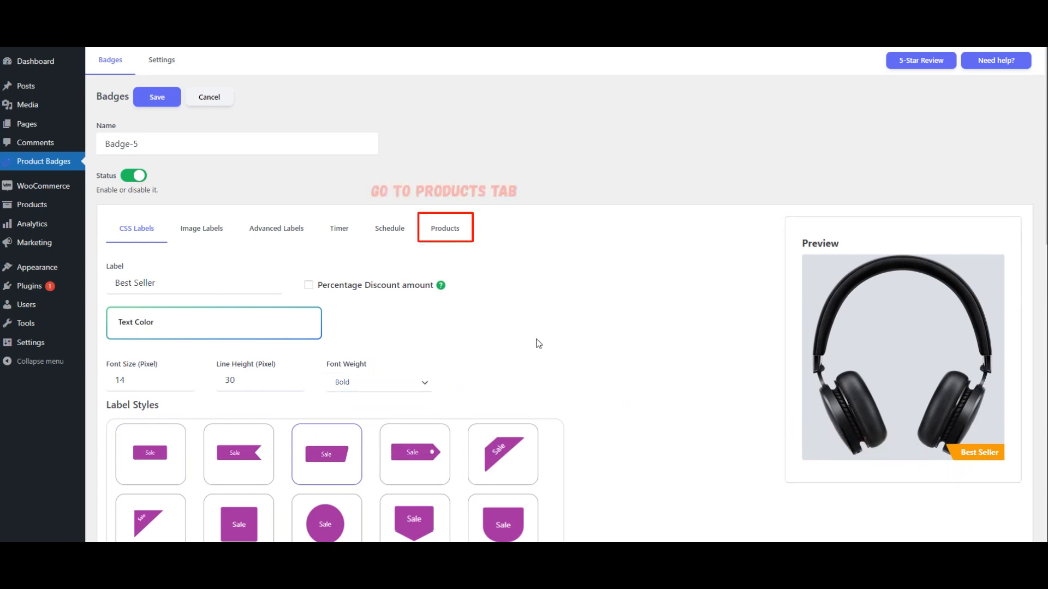
Step: Set the first product condition of Badge-5 to Products, Included, with the Polo (woo-polo) product
click(446, 234)
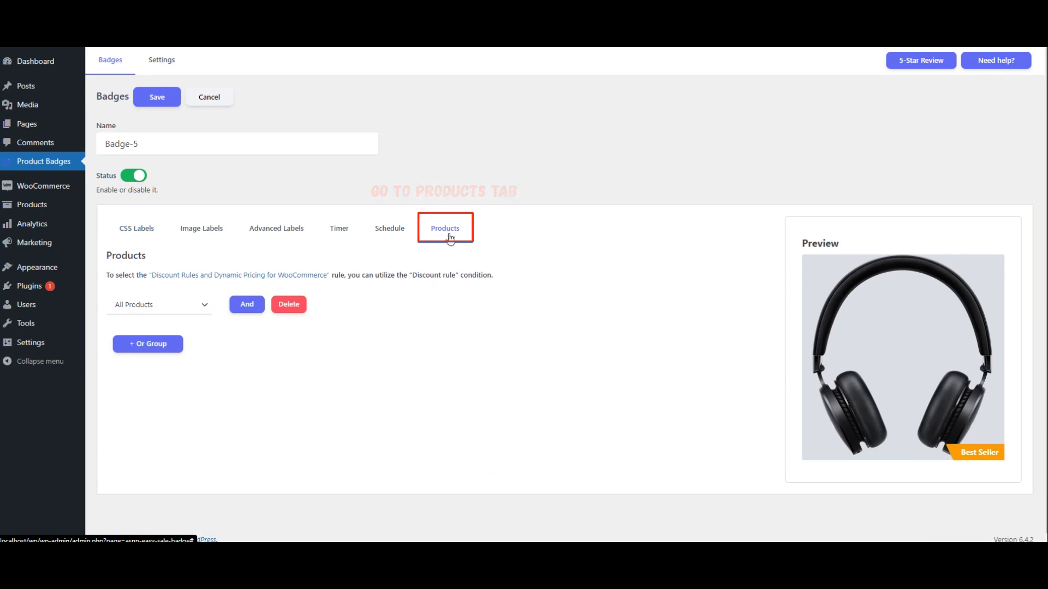
click(178, 306)
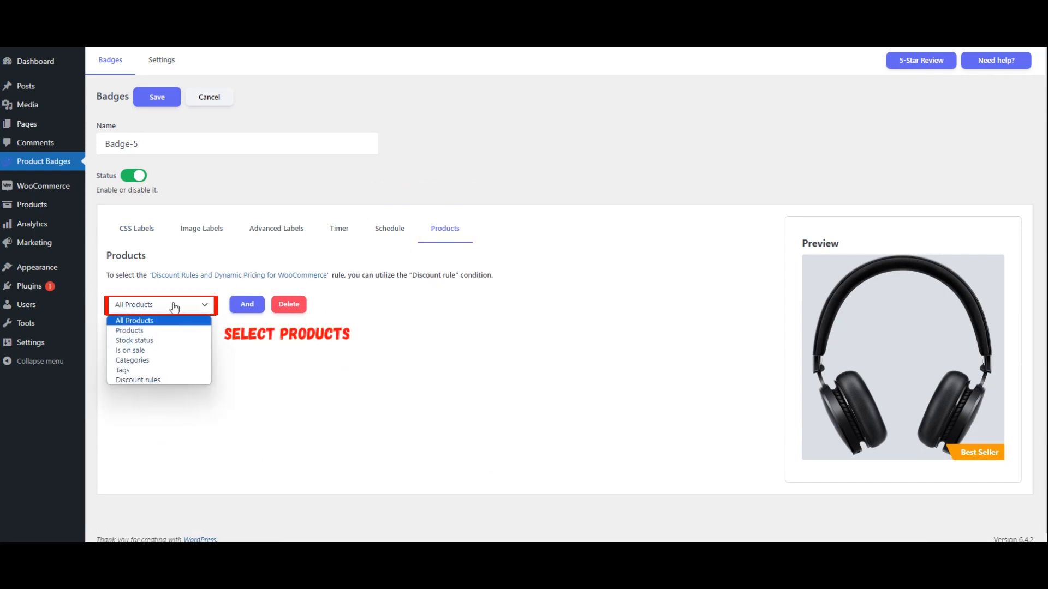
click(163, 330)
click(255, 312)
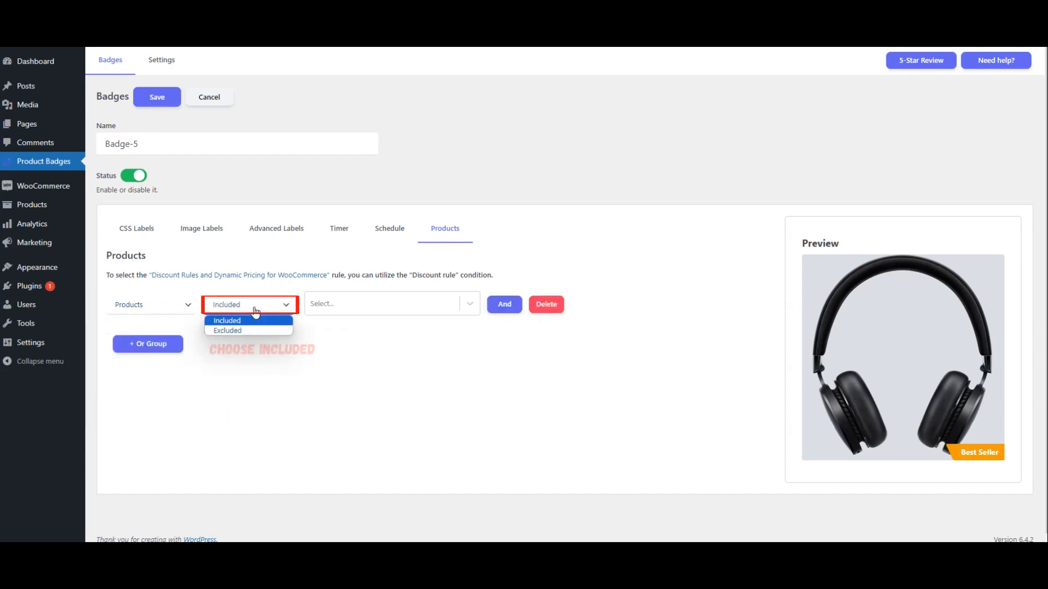
click(229, 322)
click(370, 304)
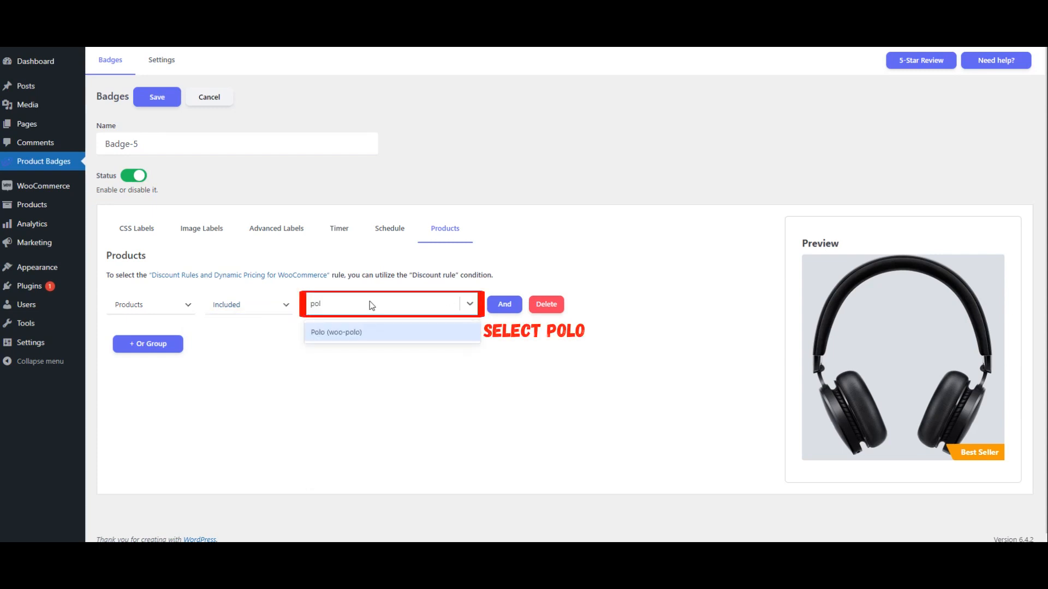
key(Return)
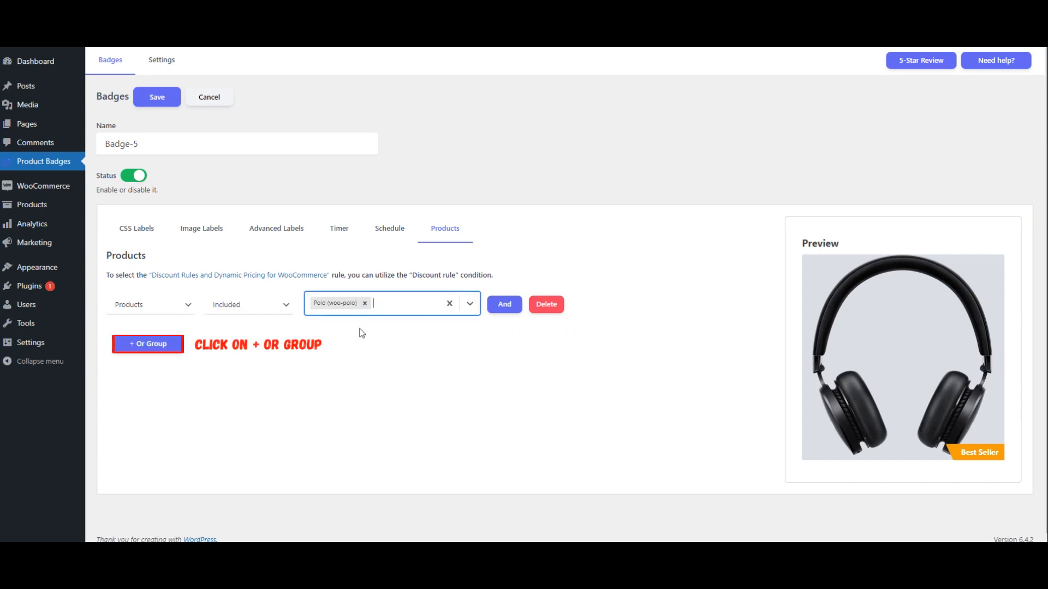
Step: Add an Or group to the Badge-5 conditions with Categories, Included, and the Clothing/Accessories category
click(164, 345)
click(175, 367)
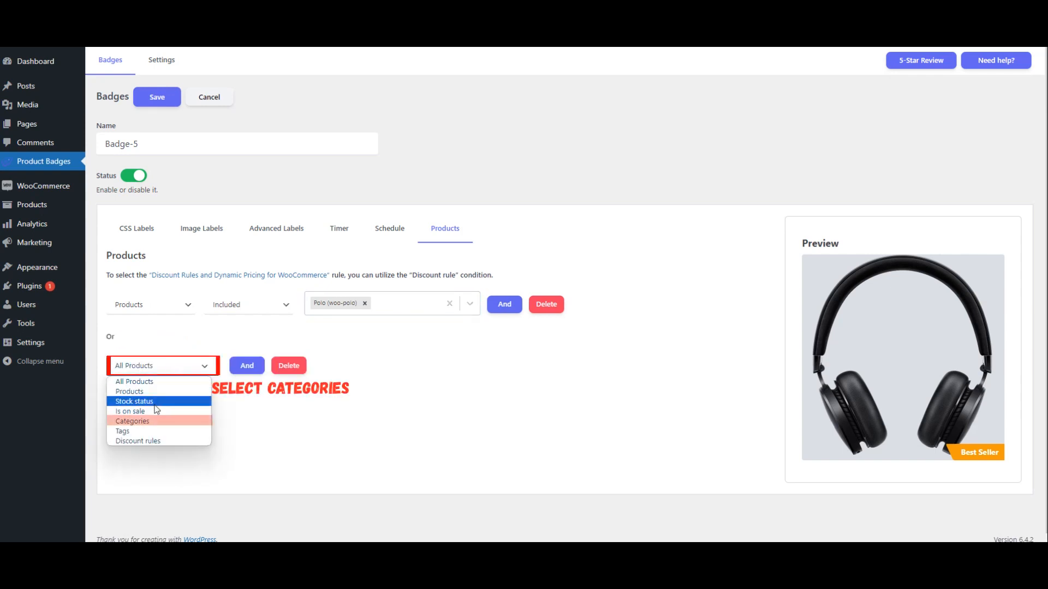
click(132, 420)
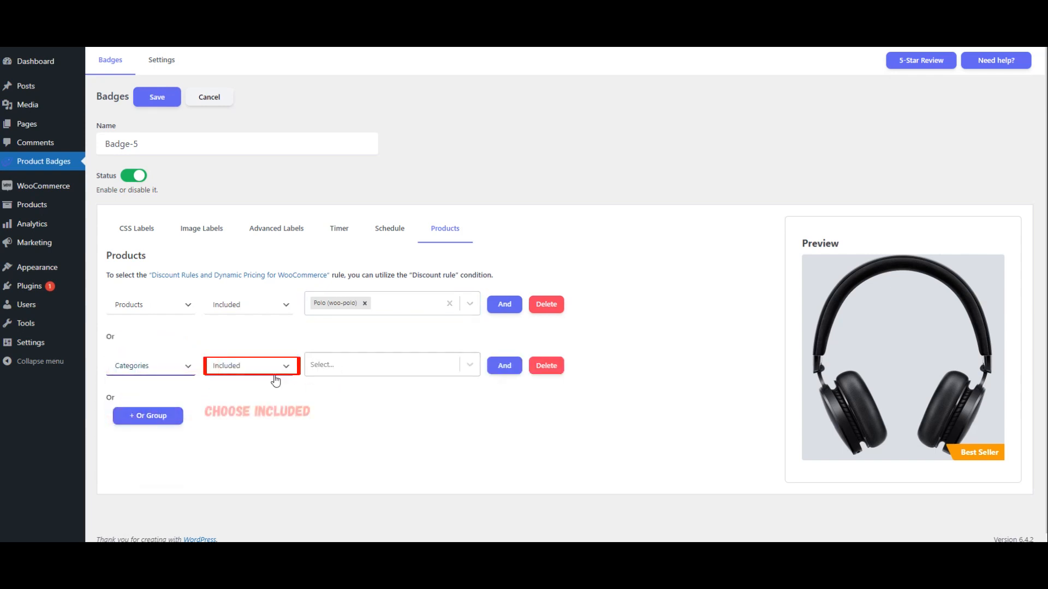
click(245, 373)
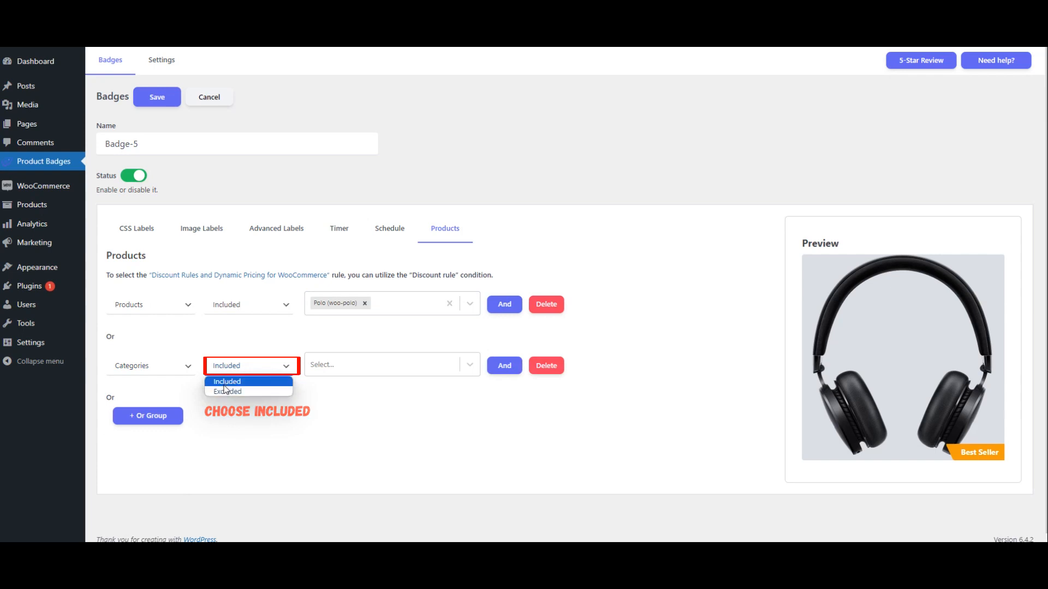
click(225, 382)
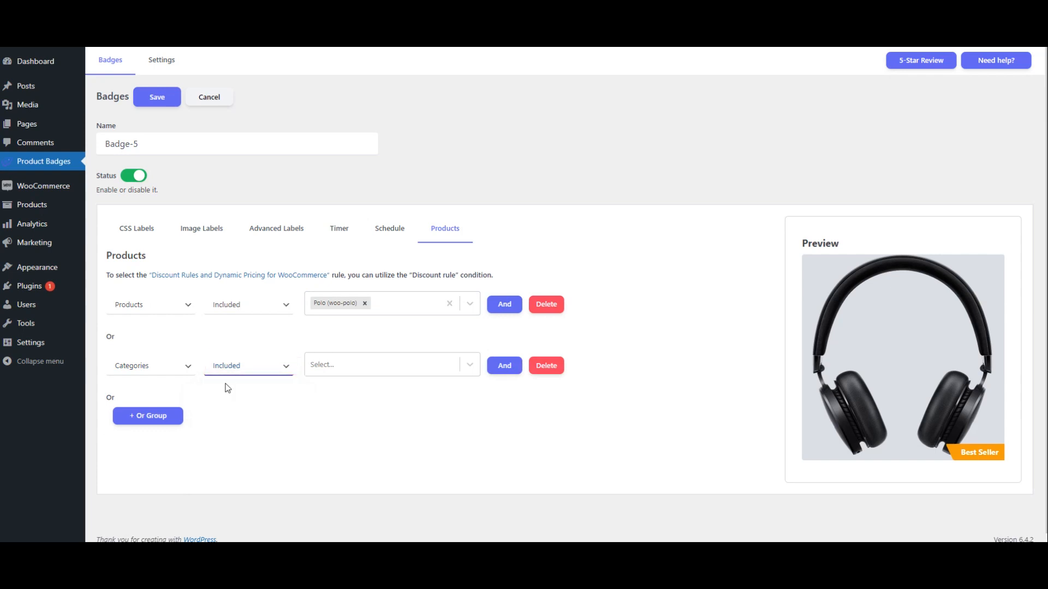
click(332, 369)
text(ac)
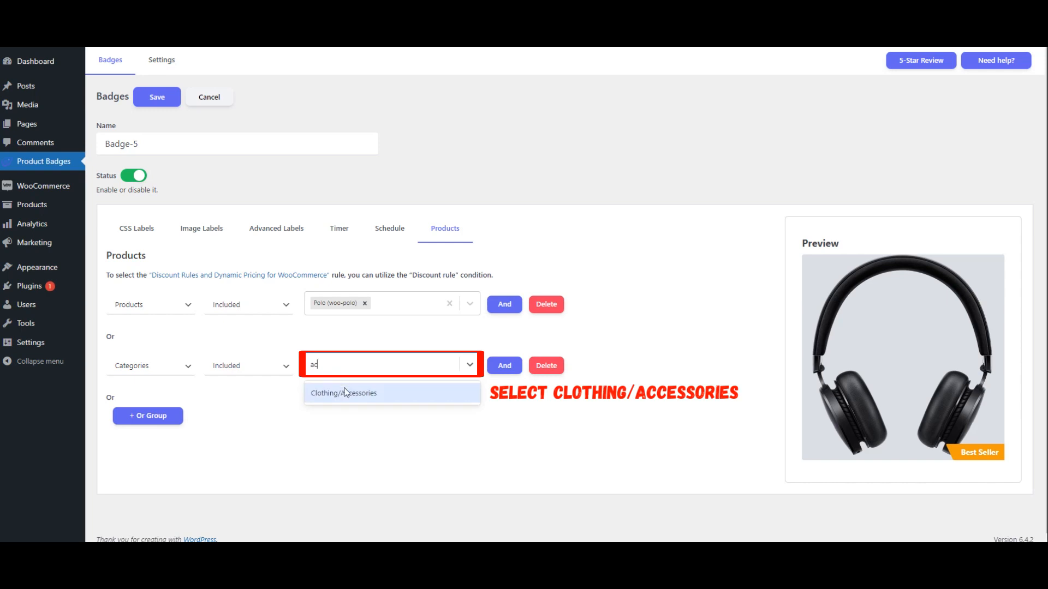
click(344, 392)
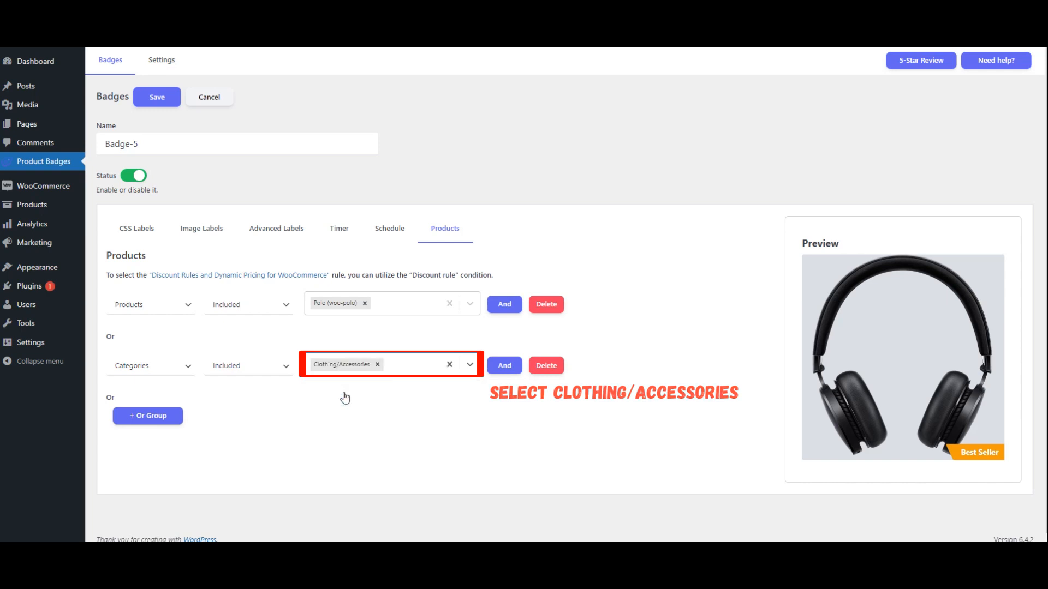
click(307, 428)
Step: Save Badge-5 and check the Best Seller label on the shop pages and the Polo product page
click(157, 100)
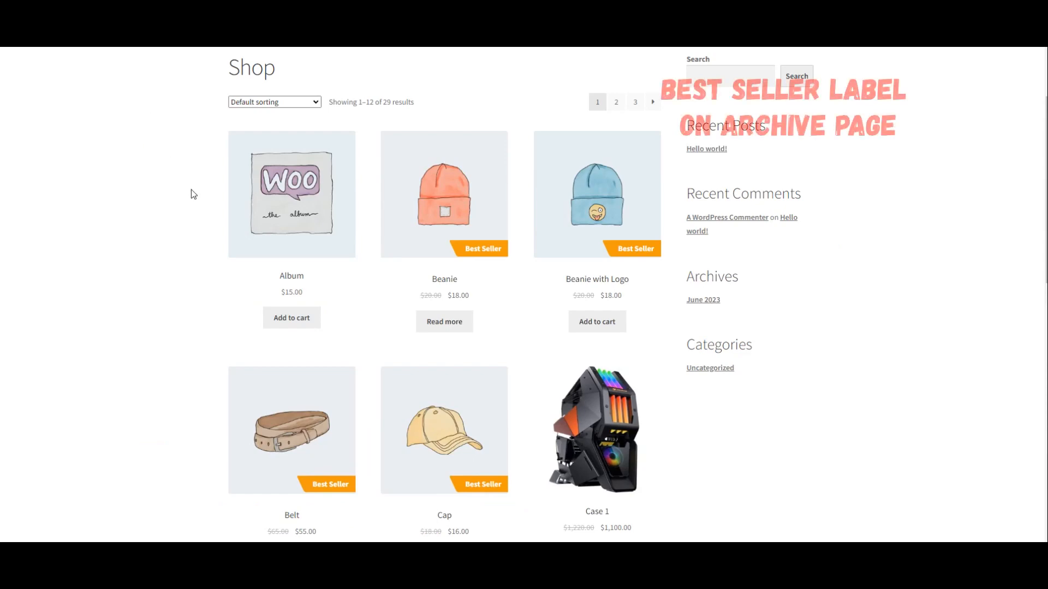
scroll(190, 189, down, 2)
scroll(191, 190, down, 7)
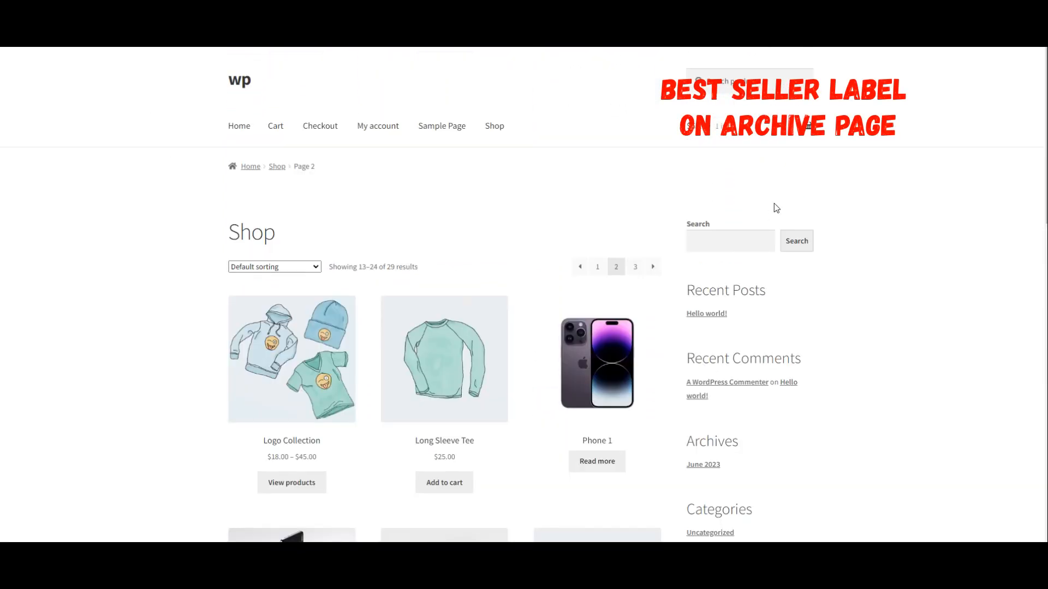
scroll(774, 203, down, 6)
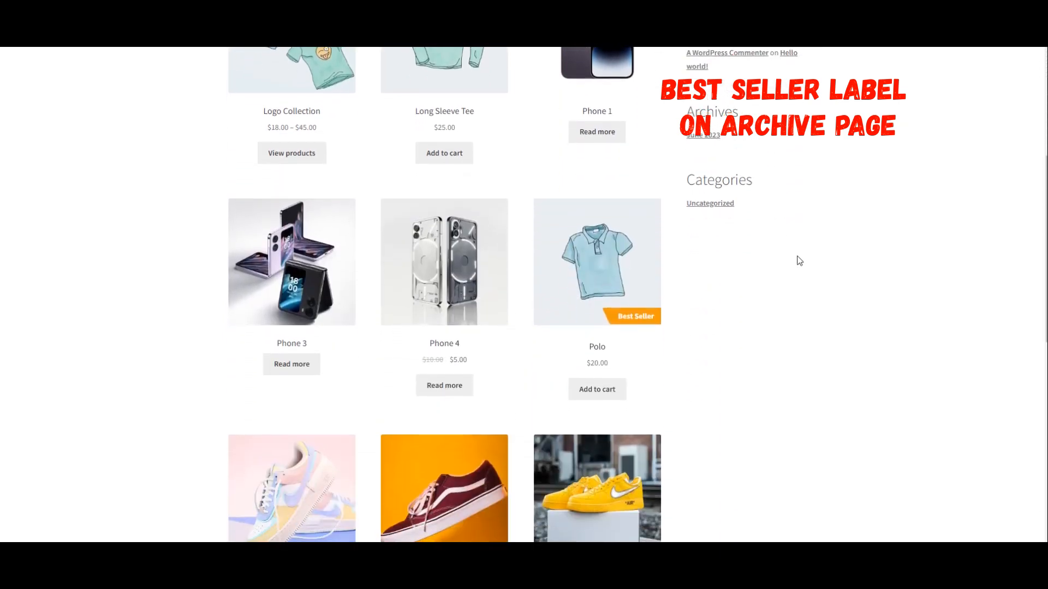
click(626, 319)
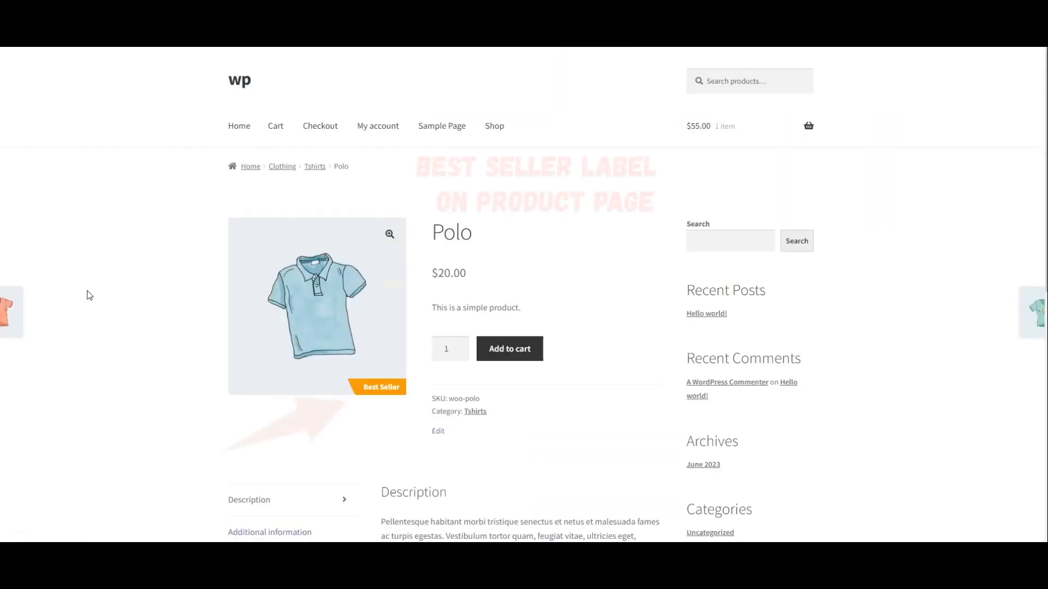